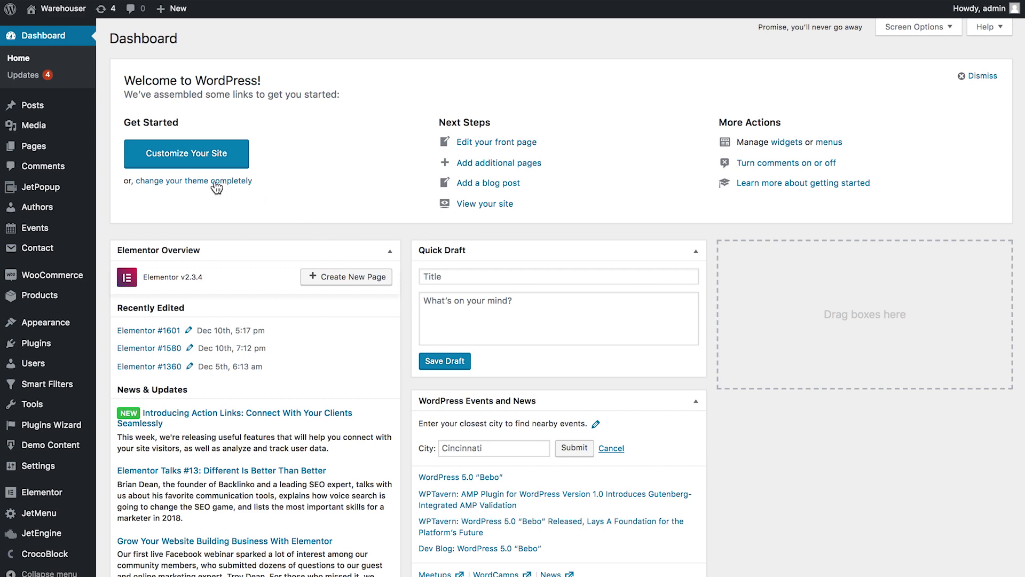
Step: Start a new JetEngine post relation named 'Posts Relations 1'
mouse_move(43, 536)
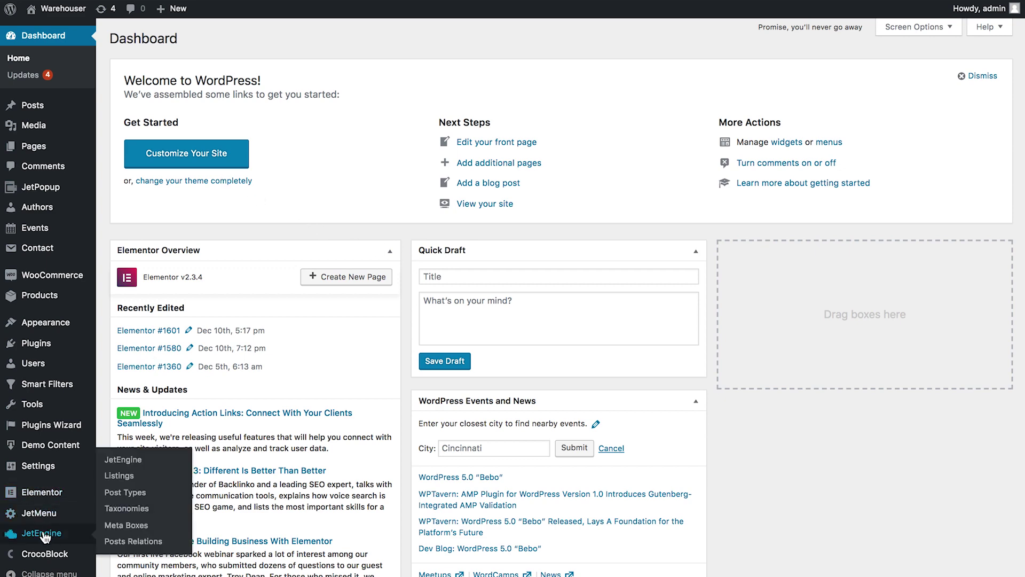
click(122, 541)
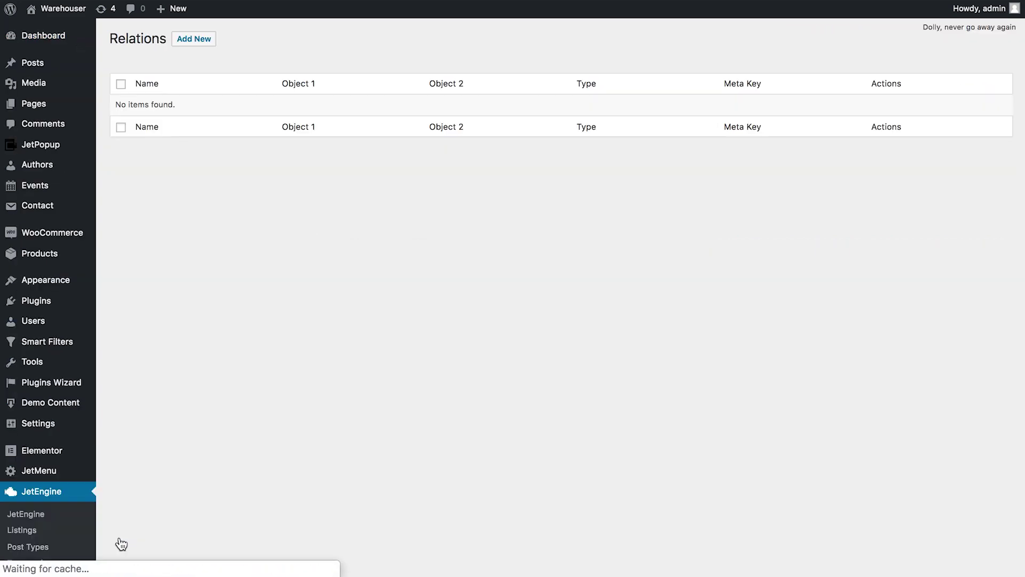
click(194, 39)
click(328, 120)
text(Posts Relations 1)
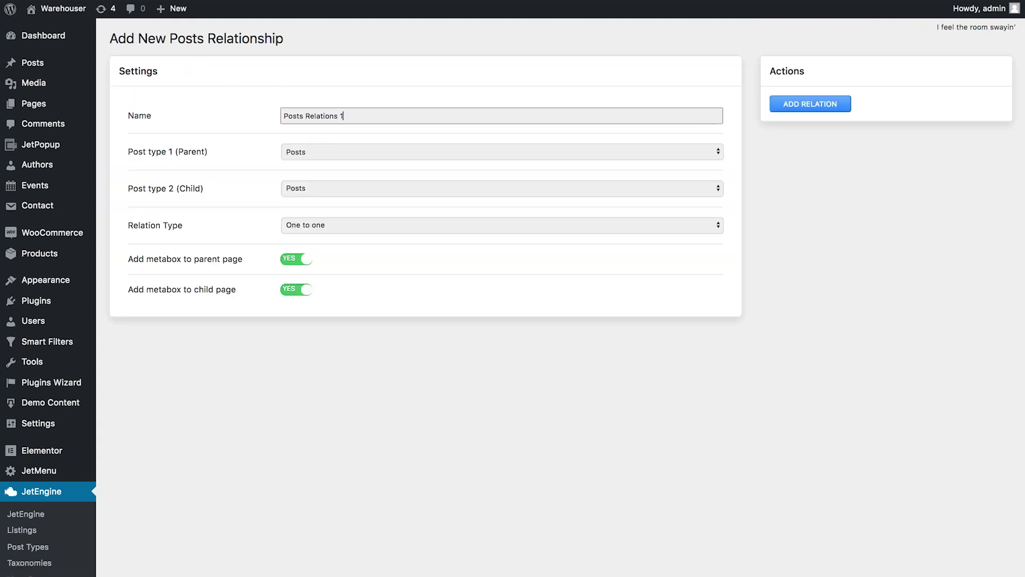
Step: Link Posts as parent to Authors as child, many to many, and save the relation
click(305, 156)
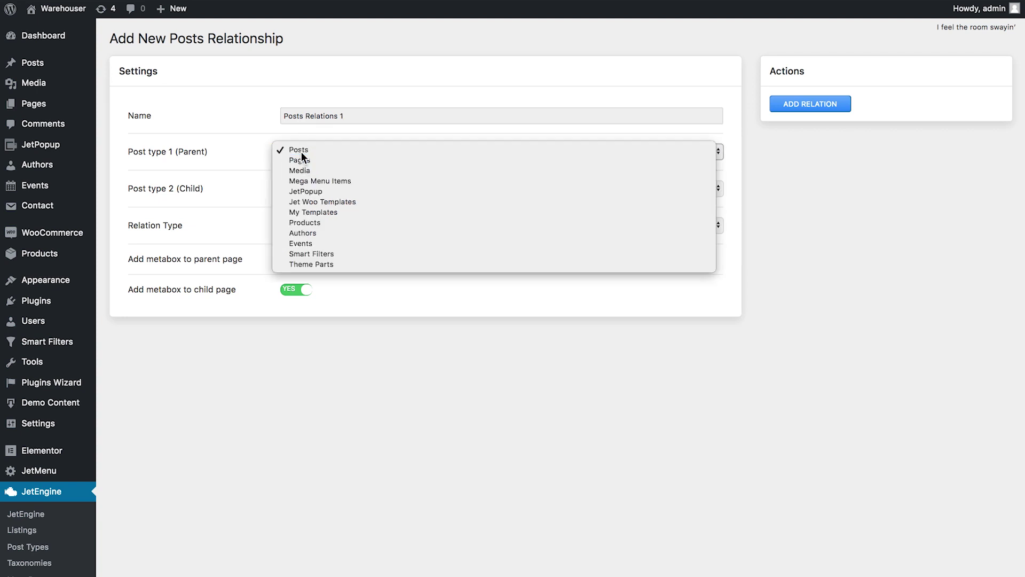
click(302, 152)
click(319, 188)
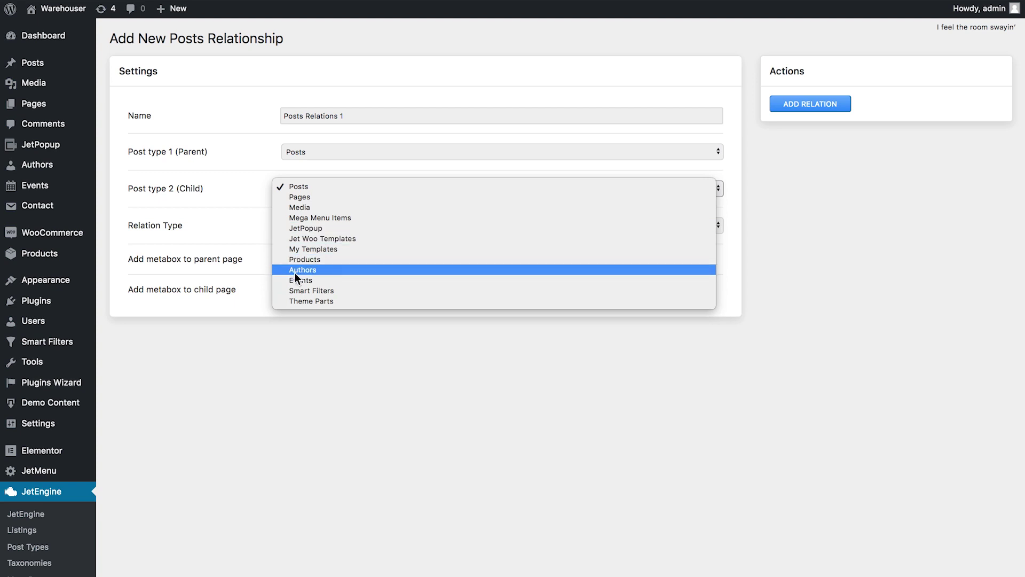
click(327, 272)
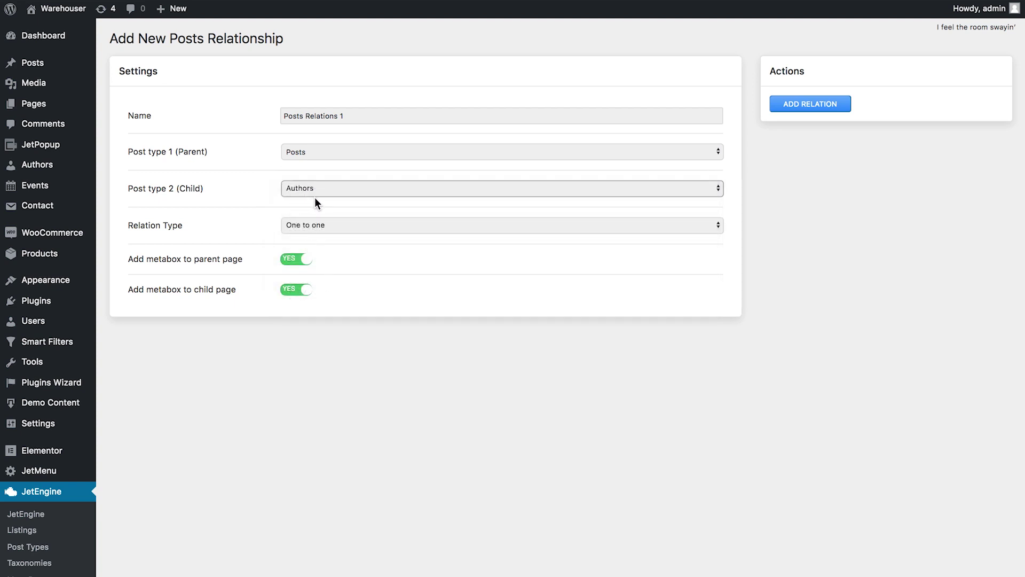
mouse_move(60, 168)
click(344, 225)
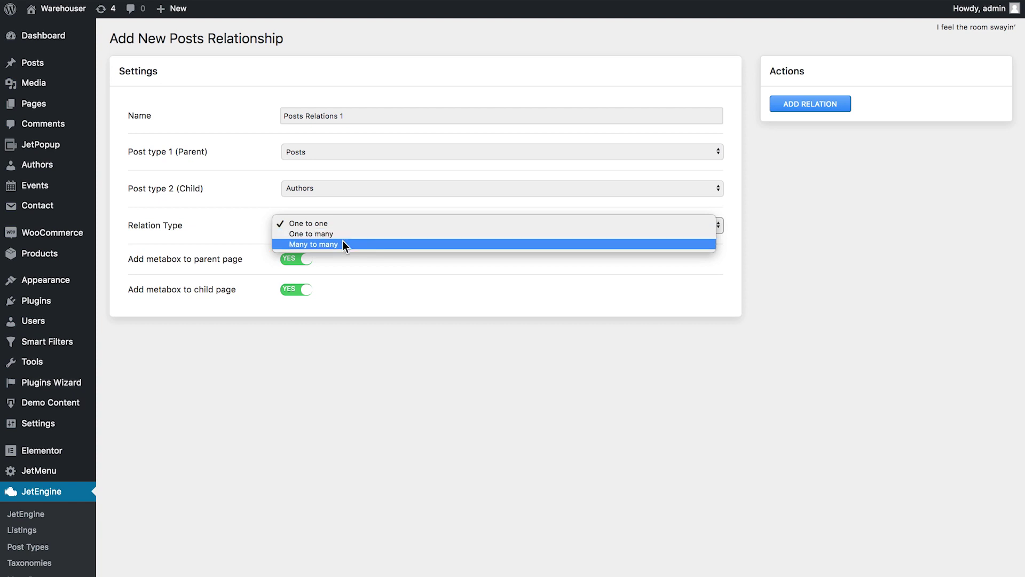
click(343, 244)
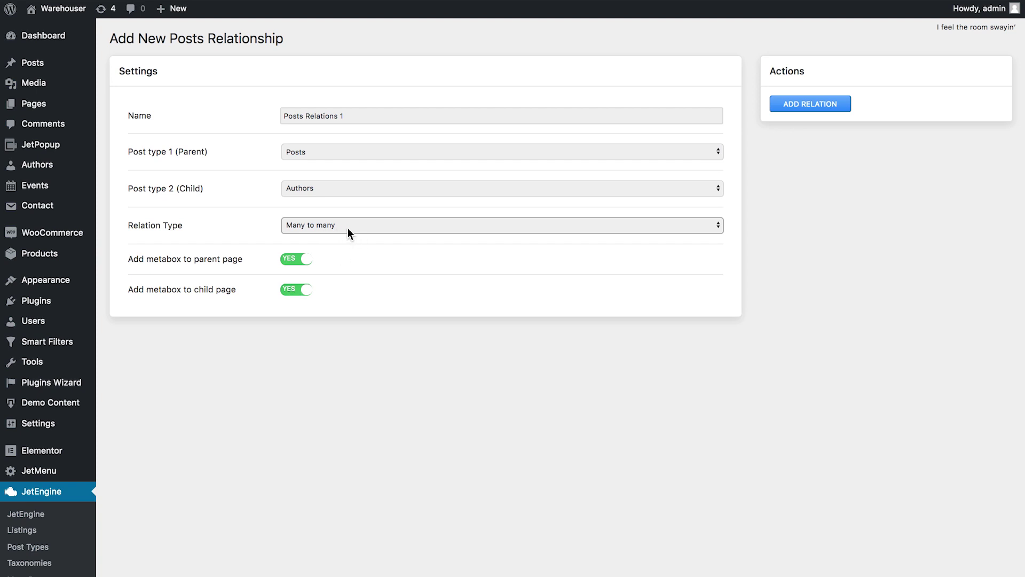
click(796, 116)
mouse_move(116, 174)
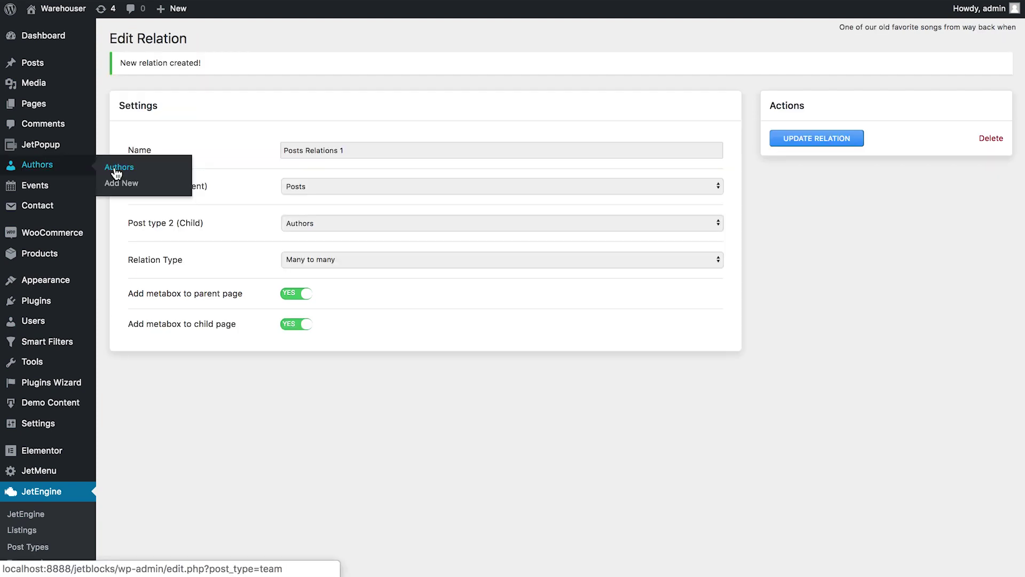
Step: Link three posts, including 'The 4 Hour Sale is TODAY', to the first author and update it
click(116, 169)
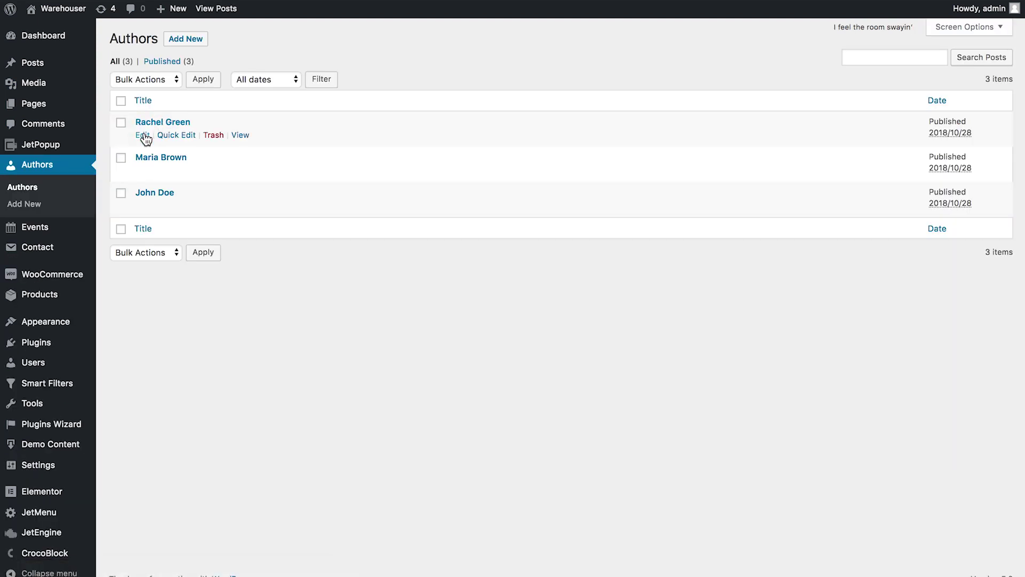
click(142, 135)
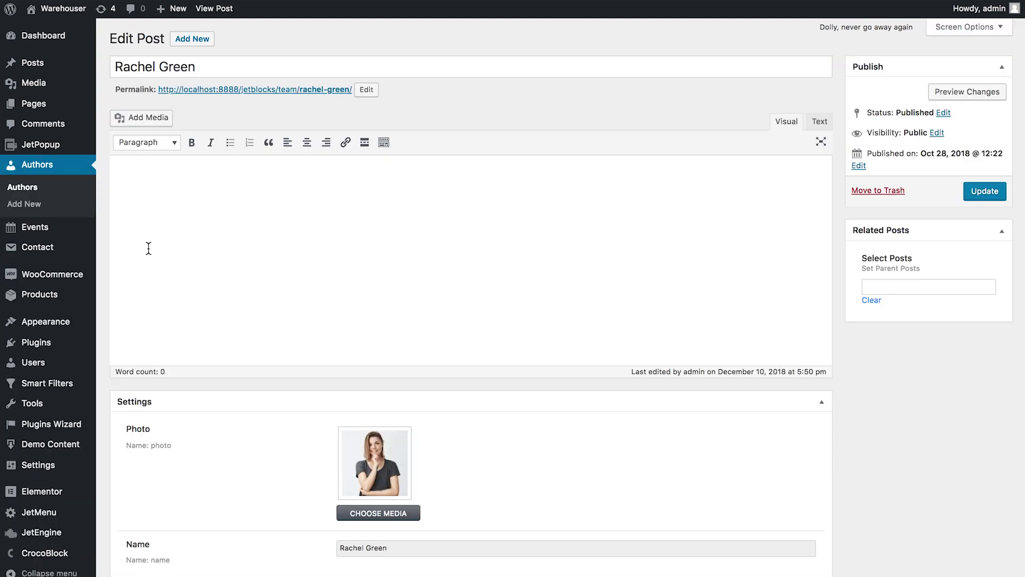
click(909, 288)
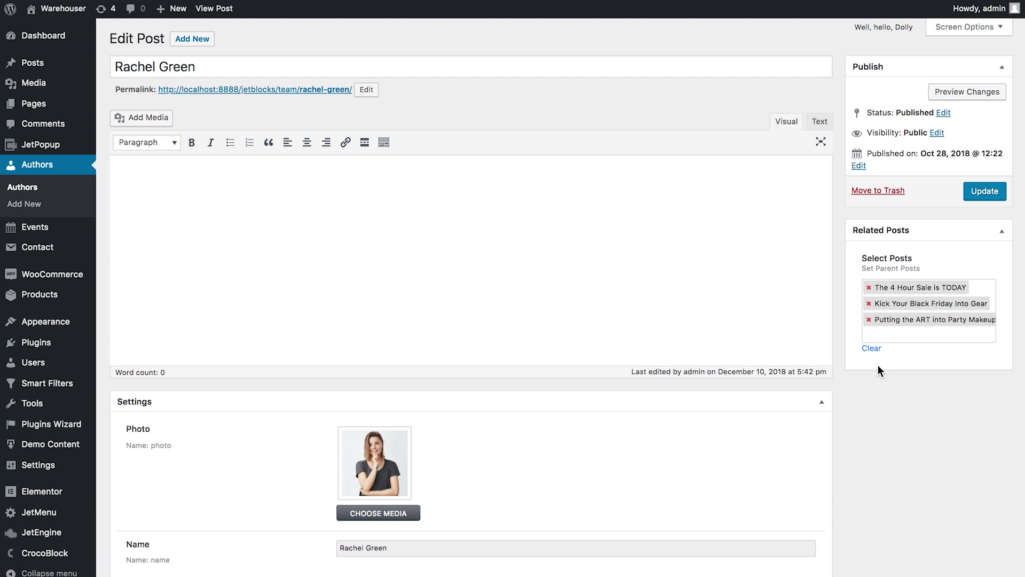
click(981, 197)
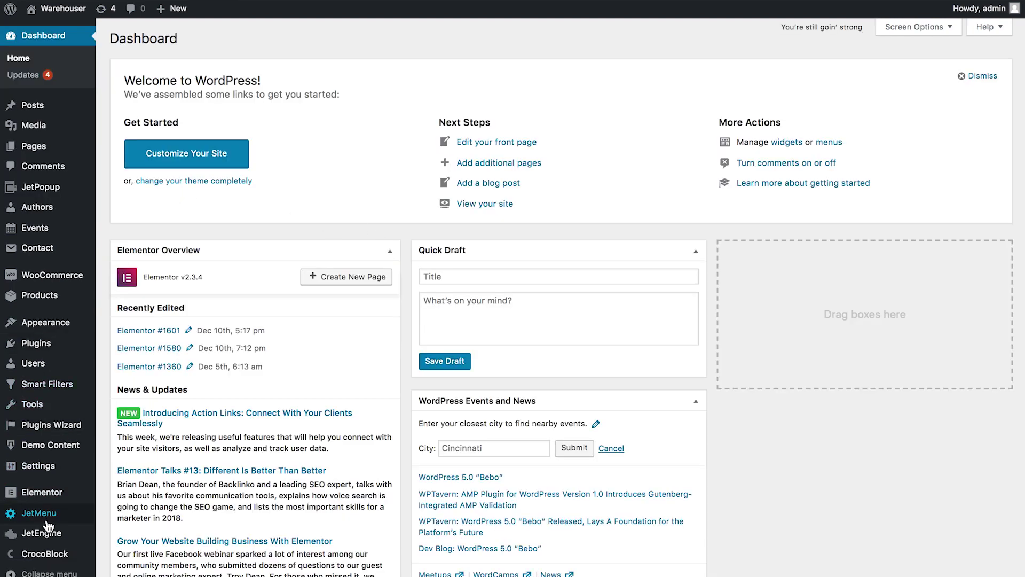
Step: Create listing item 'Listing for Authors' with Posts source from the Authors post type
mouse_move(45, 534)
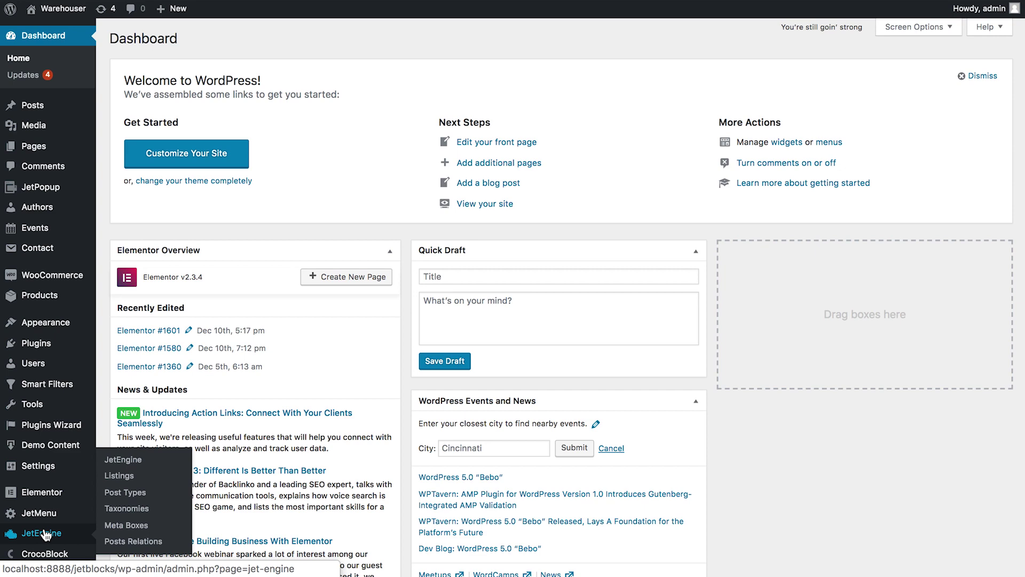
click(131, 479)
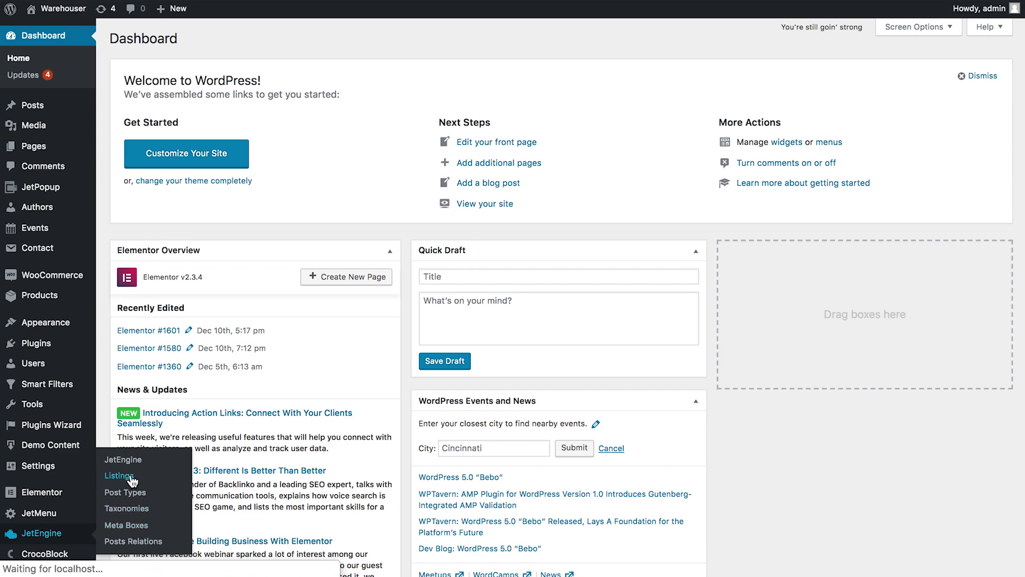
click(207, 38)
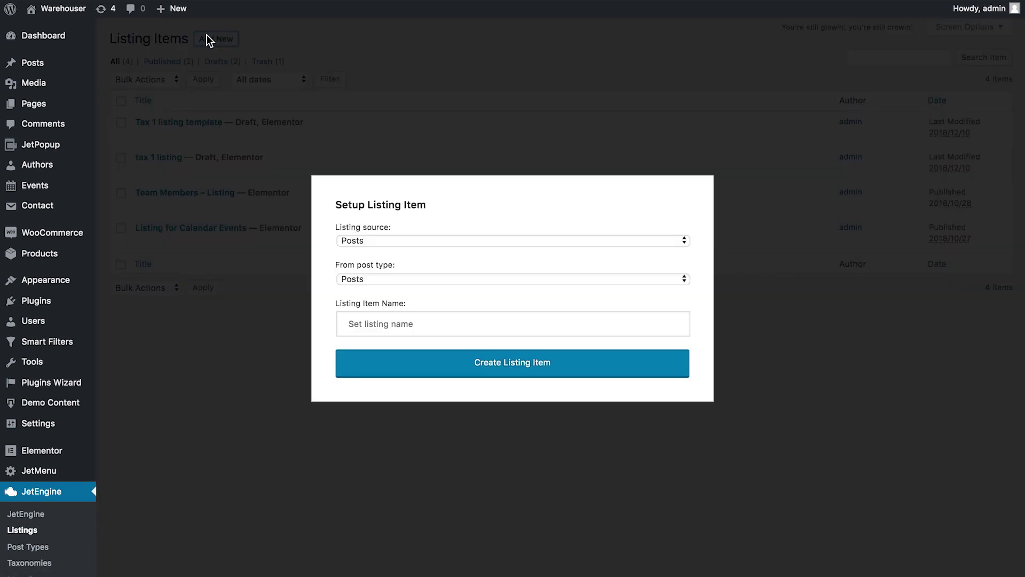
click(426, 242)
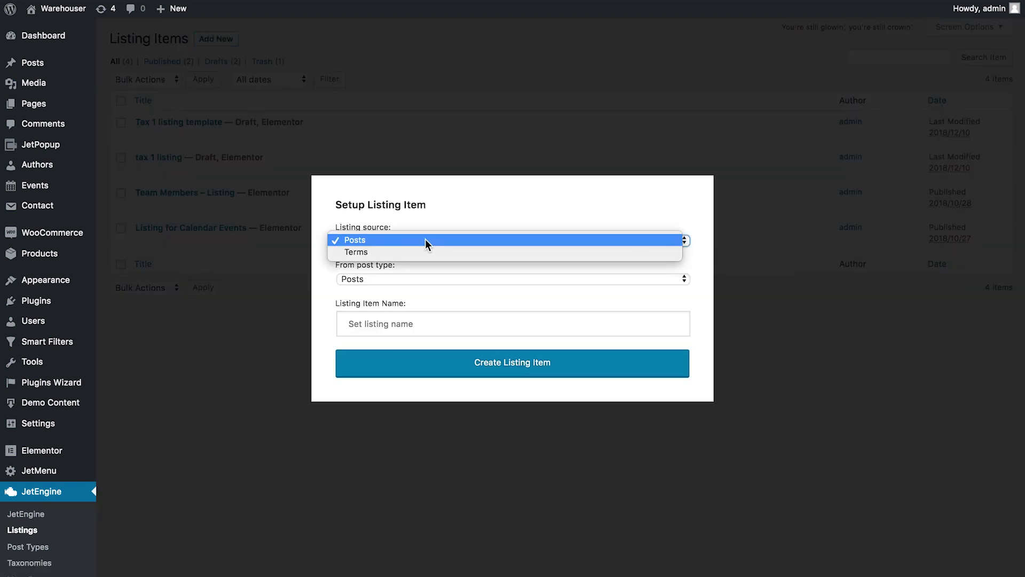
click(422, 239)
click(400, 278)
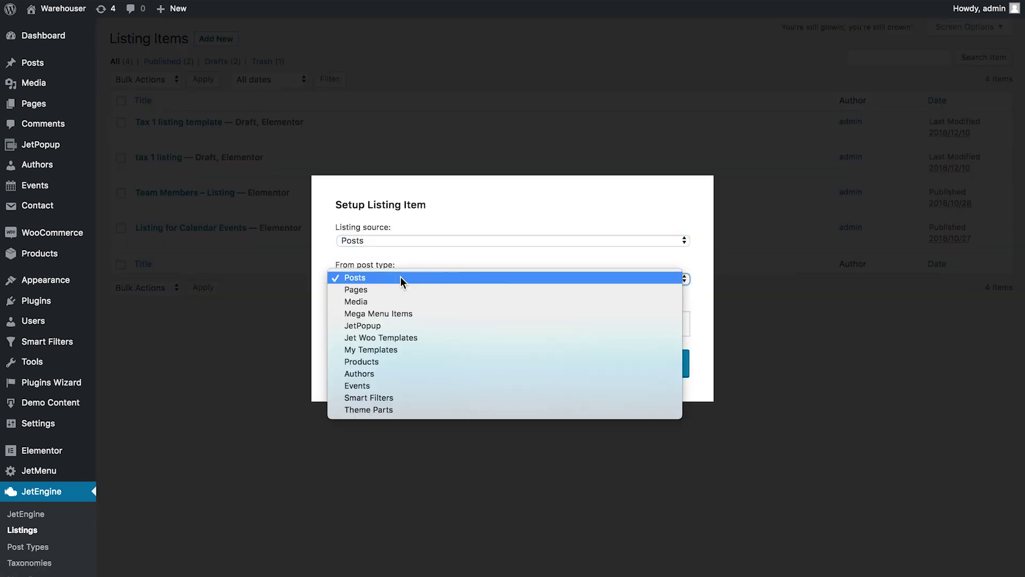
click(371, 373)
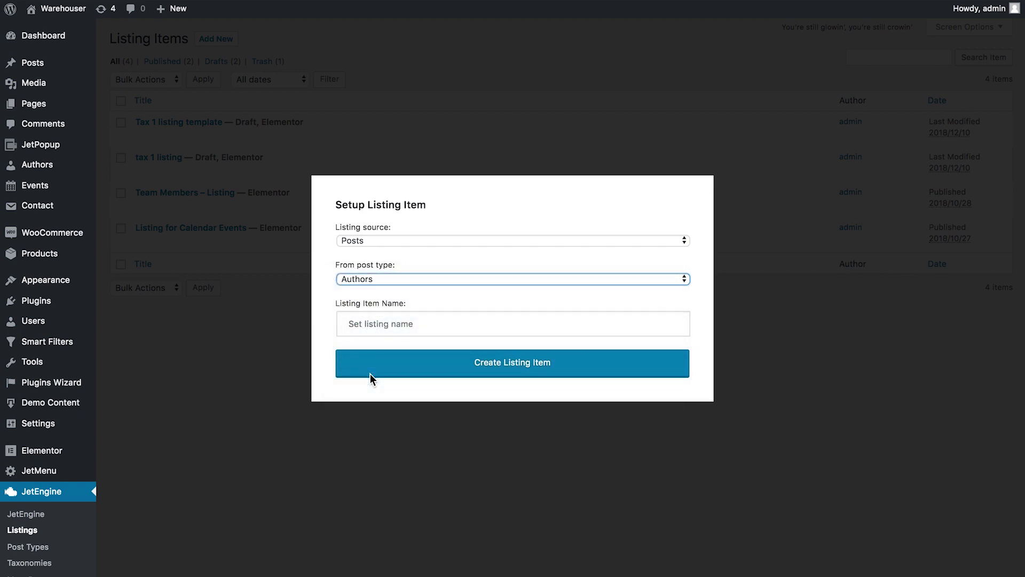
text(Listing for Authors)
click(412, 373)
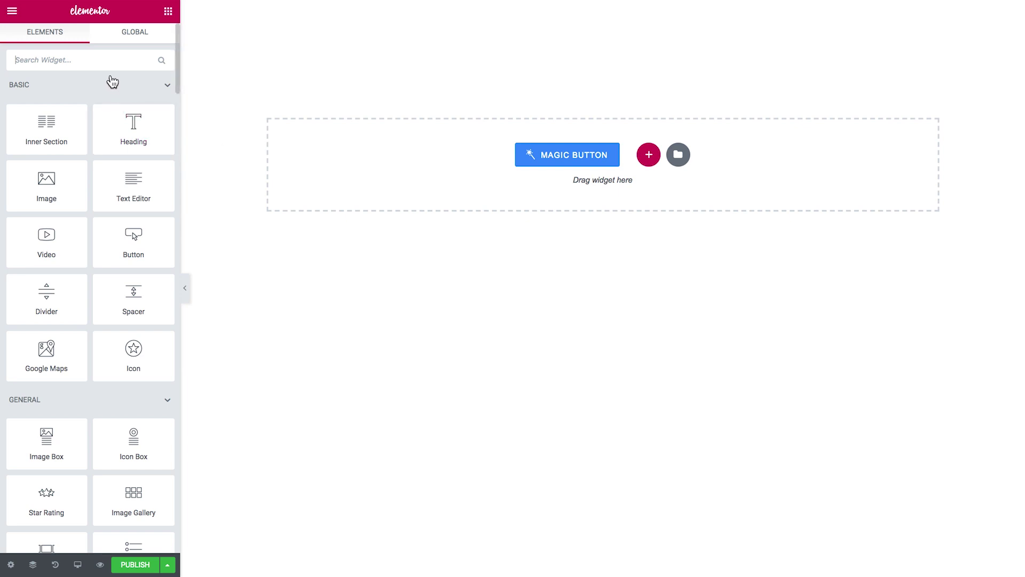
Step: Add a Dynamic Field showing the Parent Posts meta field, with output filtering enabled
click(106, 63)
text(dy)
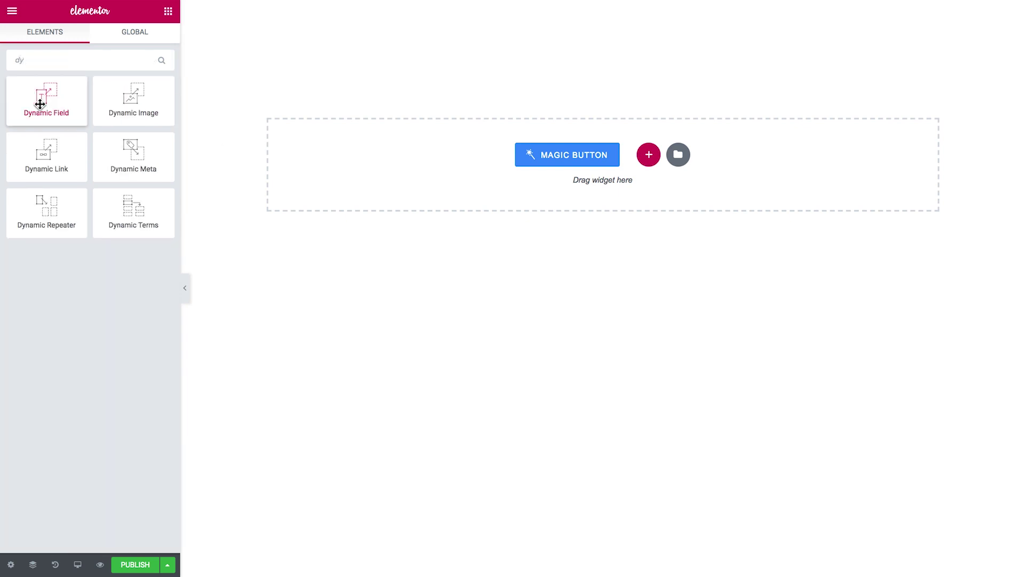
drag(41, 103, 310, 161)
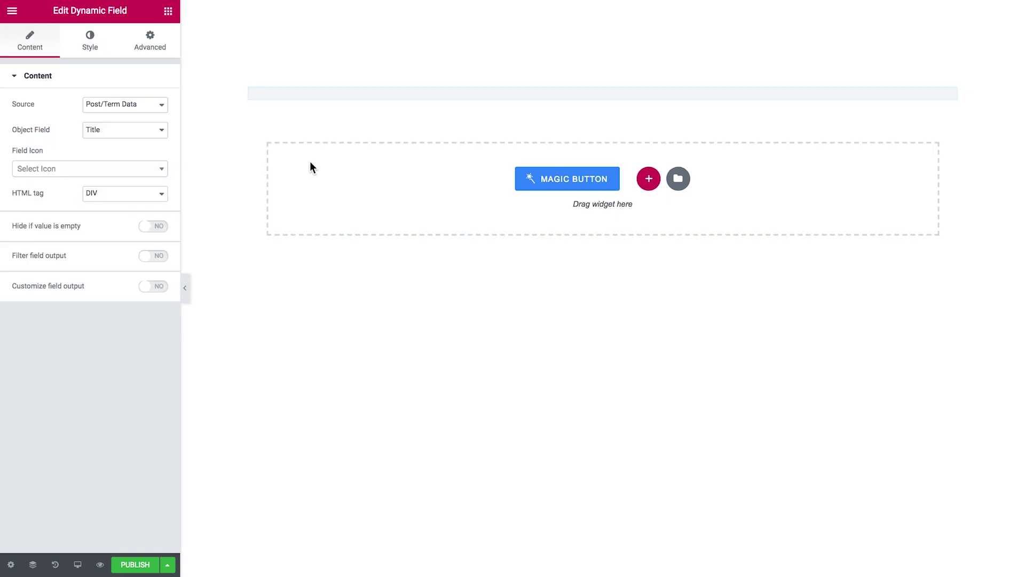
click(144, 110)
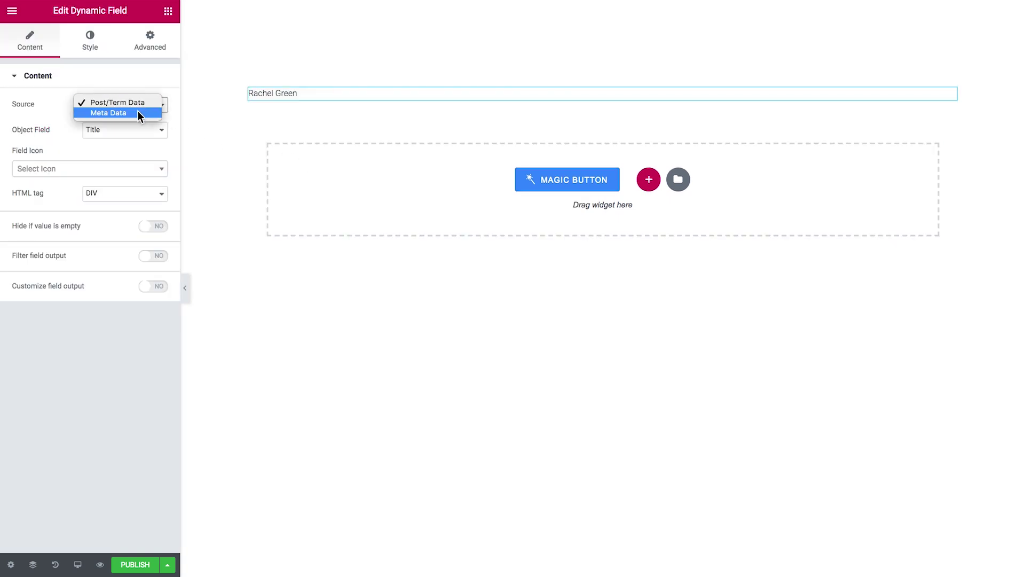
click(115, 113)
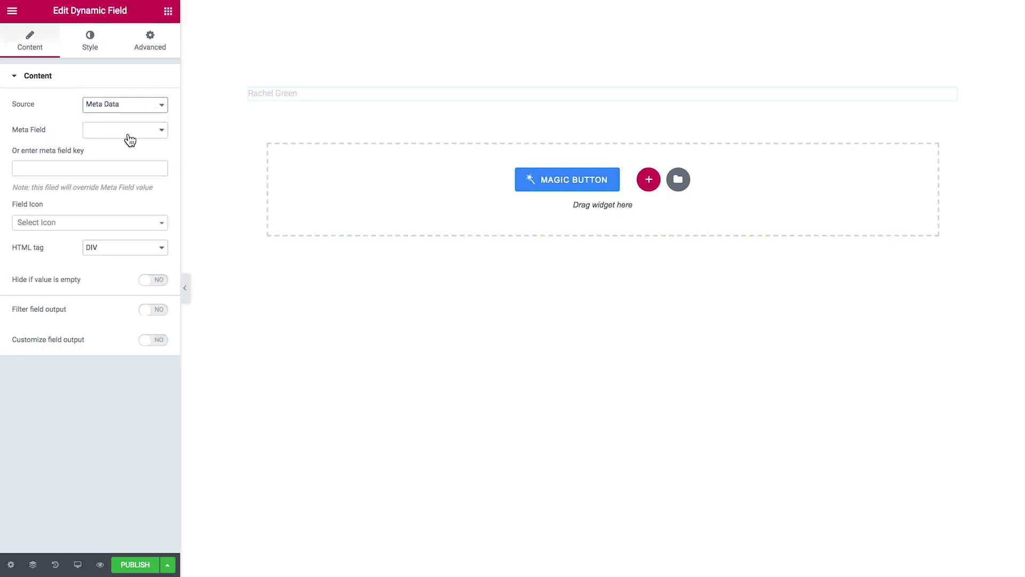
click(128, 132)
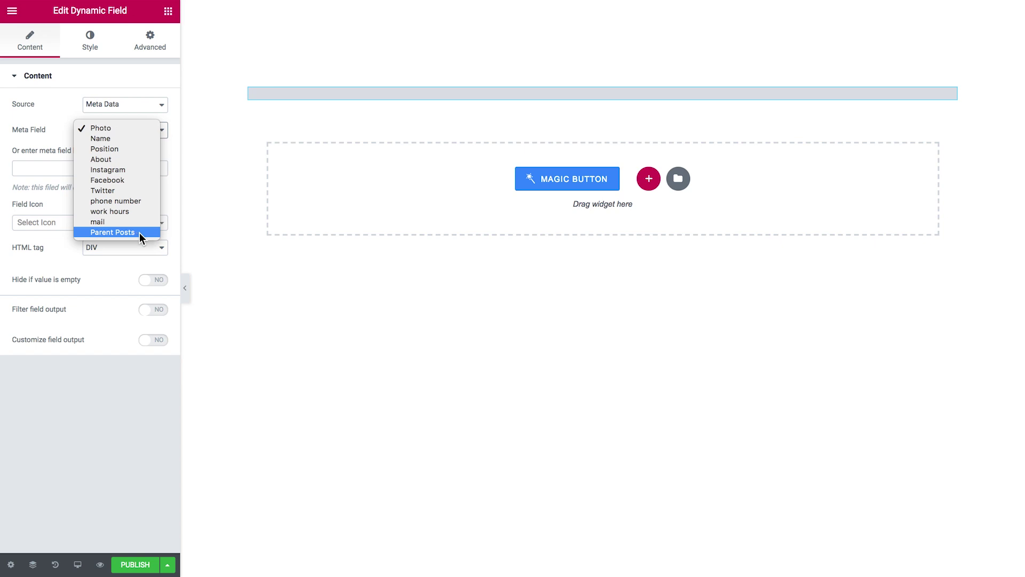
click(140, 234)
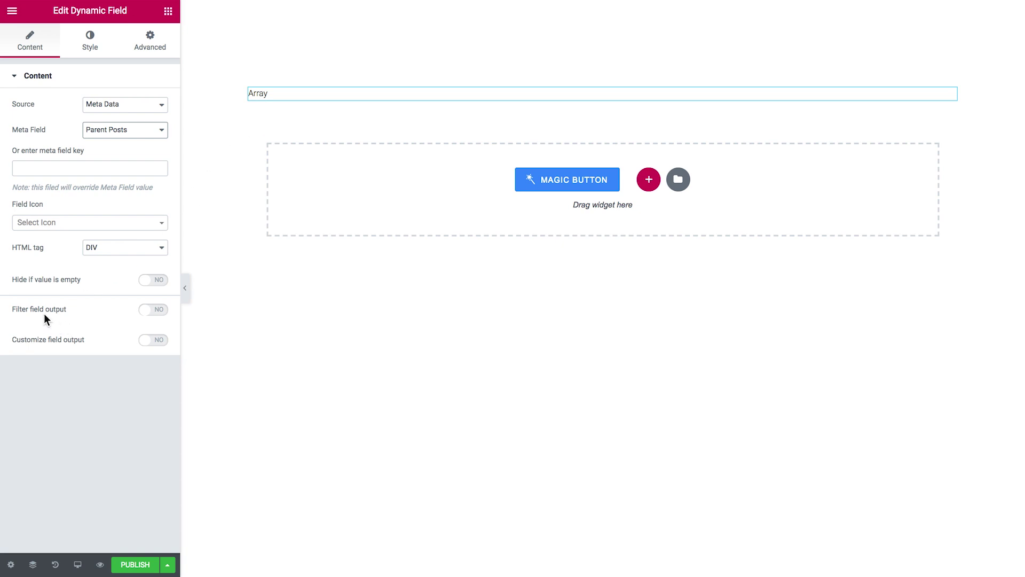
click(153, 310)
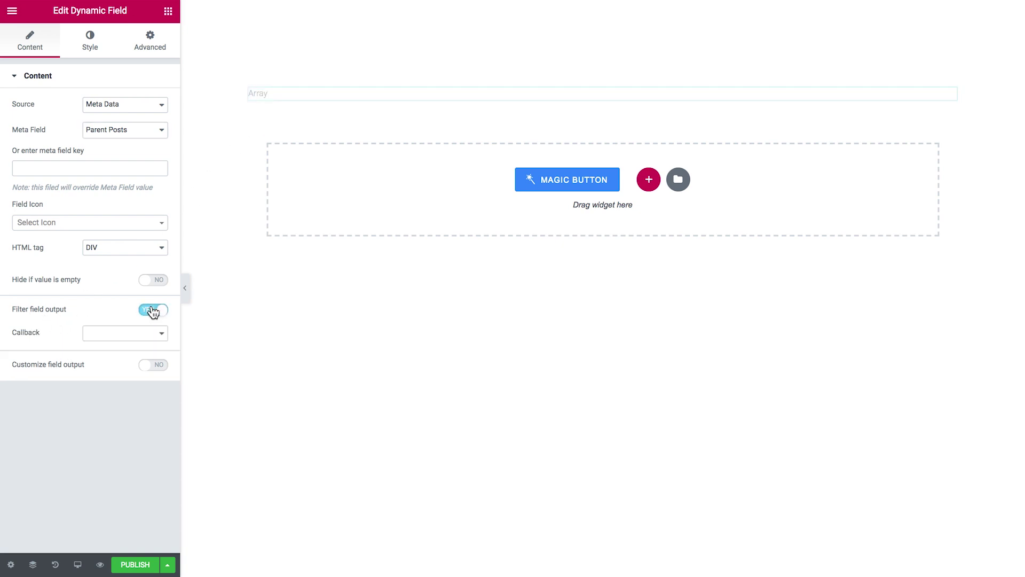
Step: Apply the Related posts list callback to Parent Posts, briefly trying single value
click(146, 335)
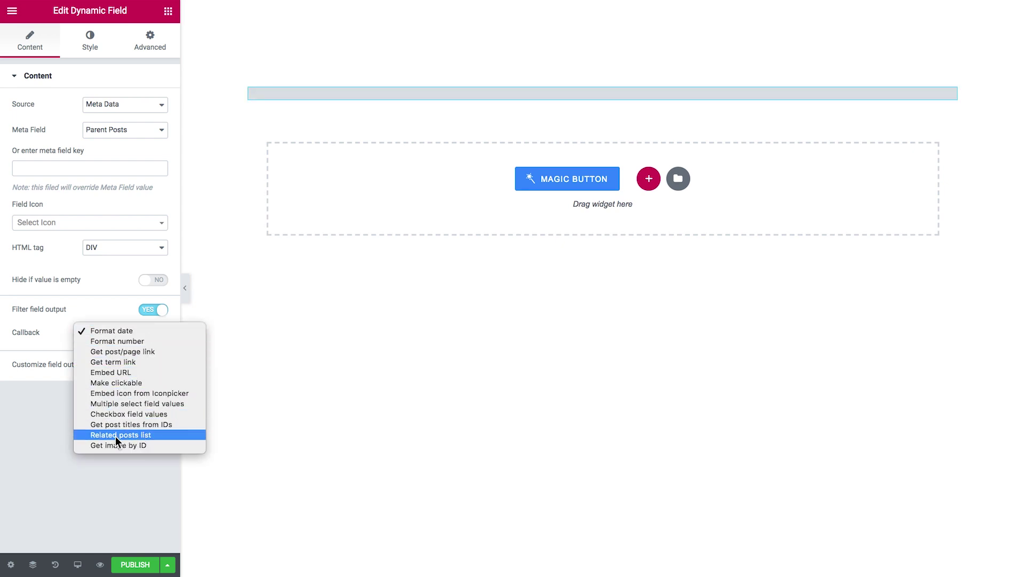
click(139, 434)
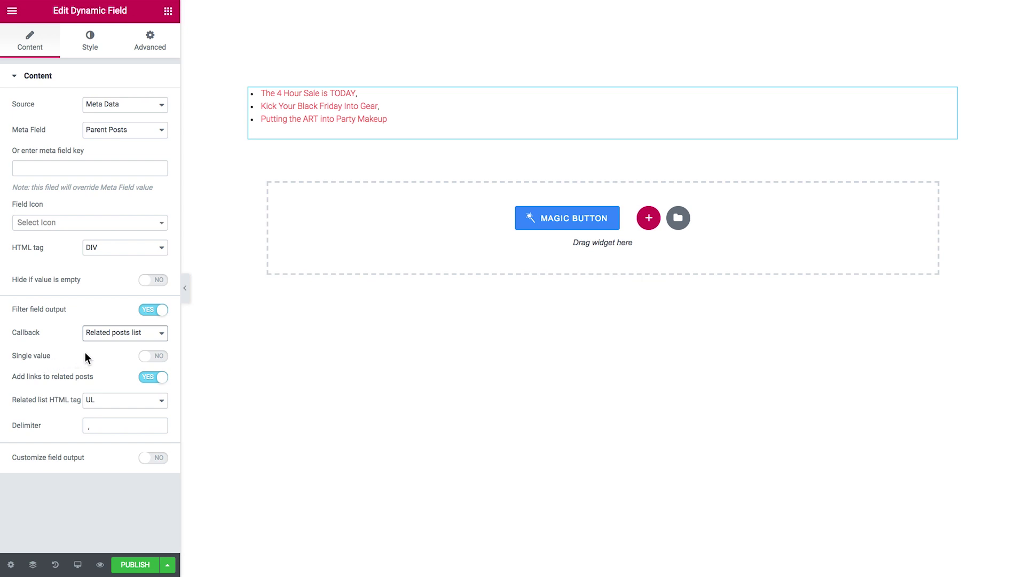
click(154, 357)
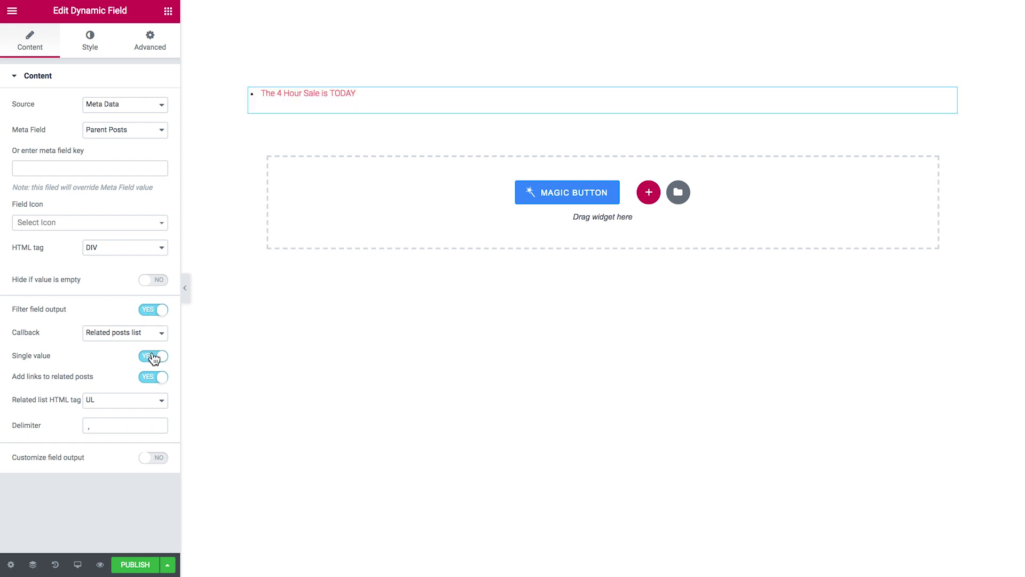
click(153, 357)
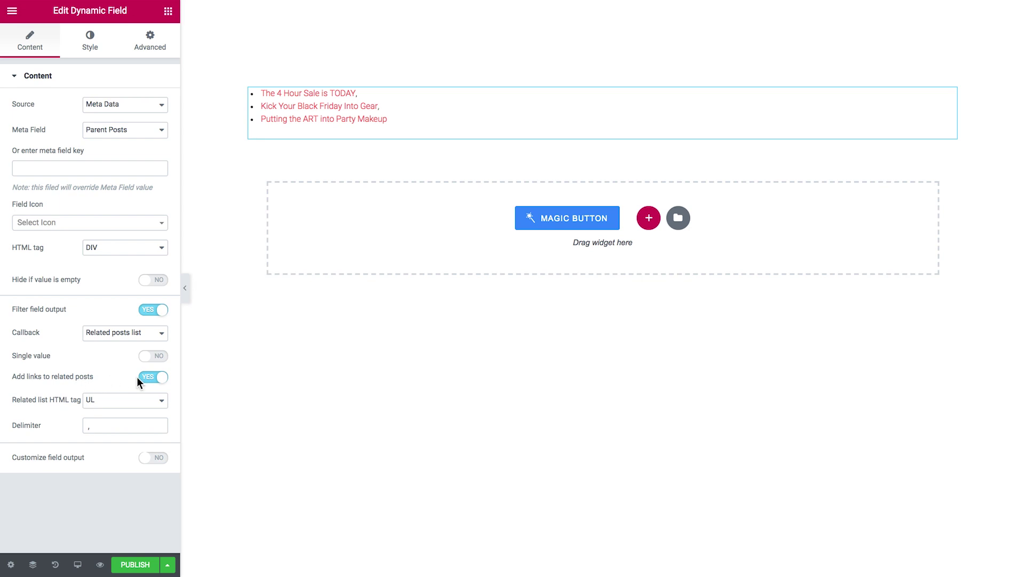
Step: Try DIV and OL list tags, settle on UL, and publish the listing
click(106, 400)
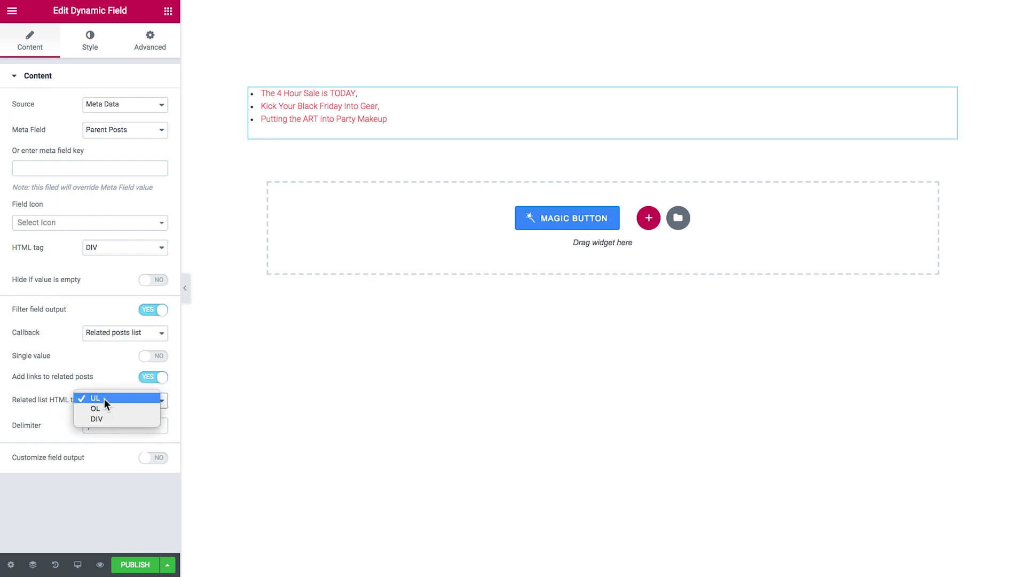
click(102, 419)
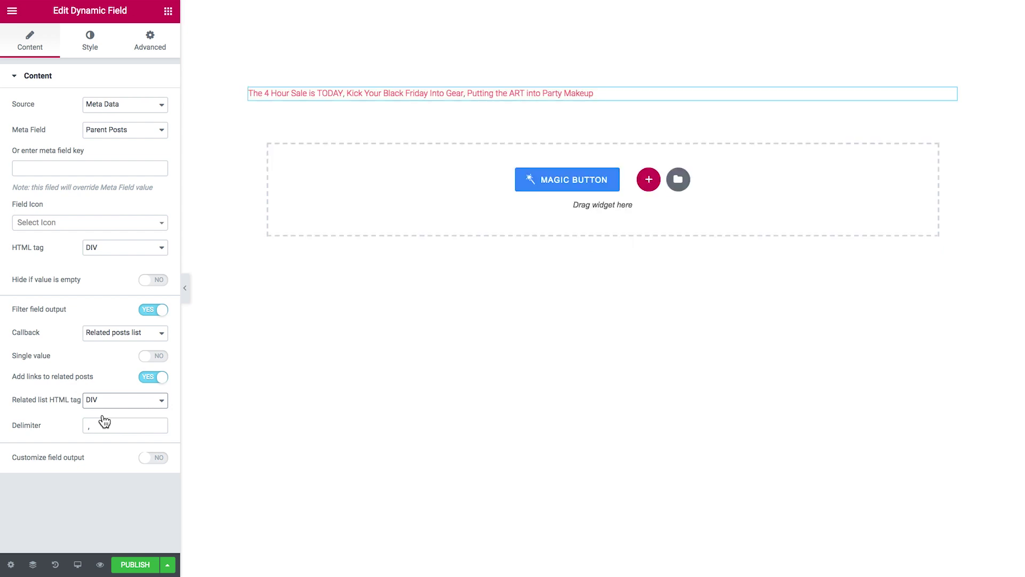
click(108, 402)
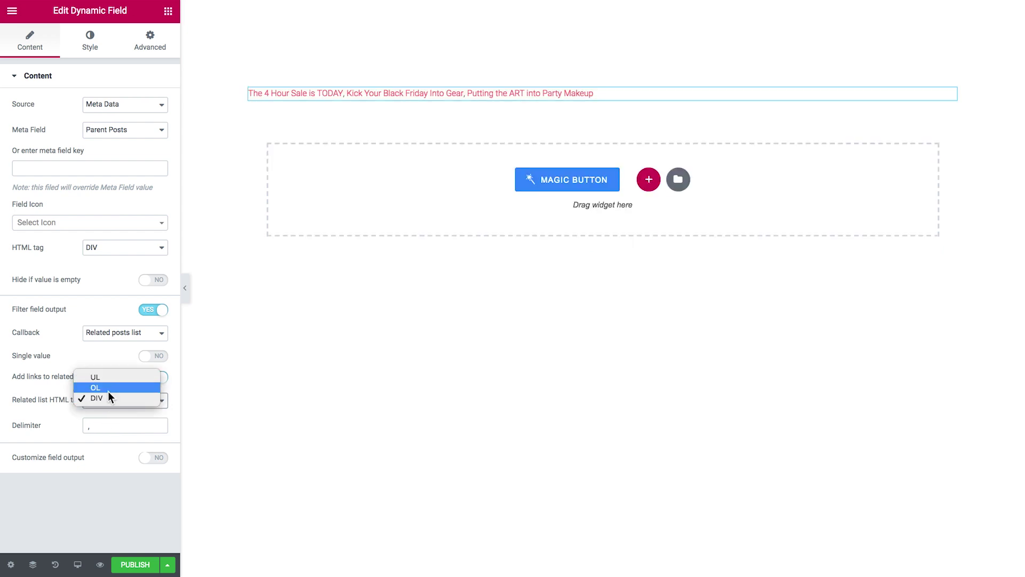
click(108, 391)
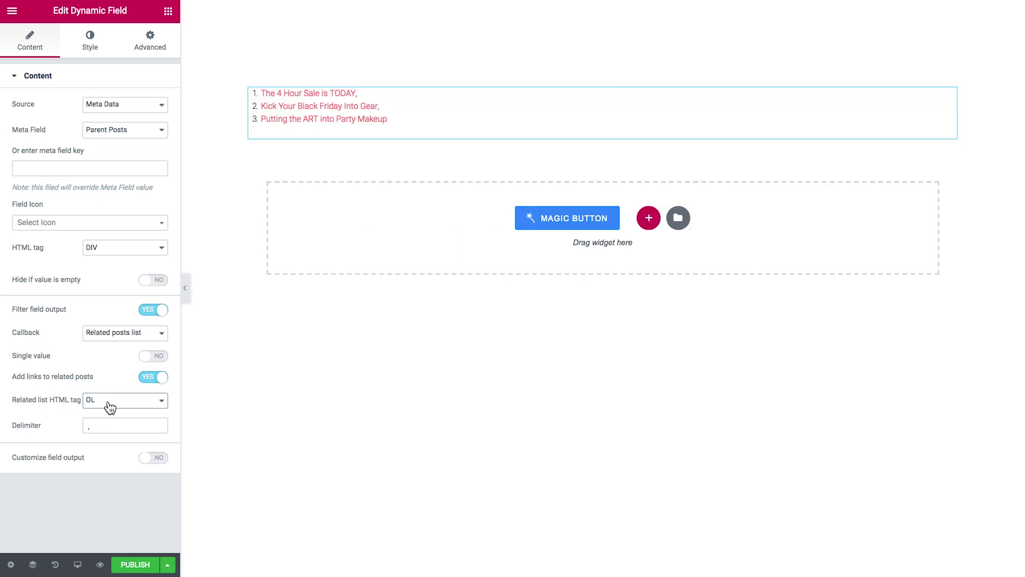
click(110, 406)
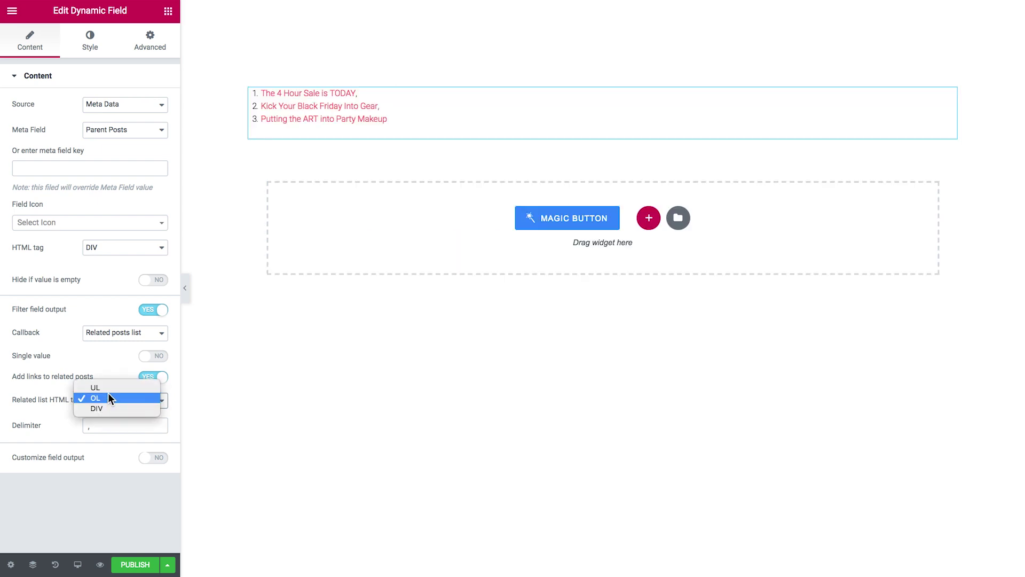
click(95, 387)
click(135, 564)
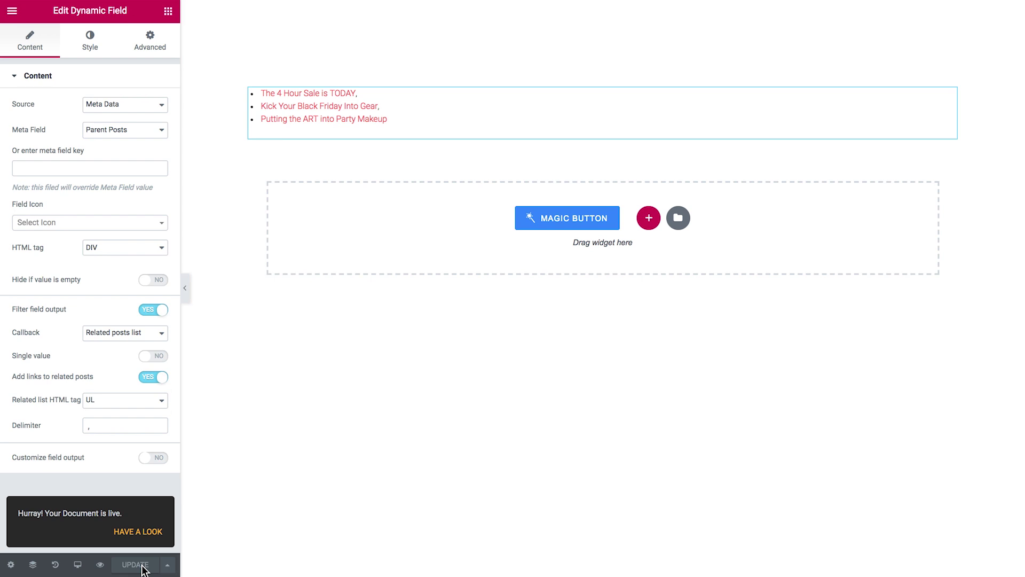
click(168, 11)
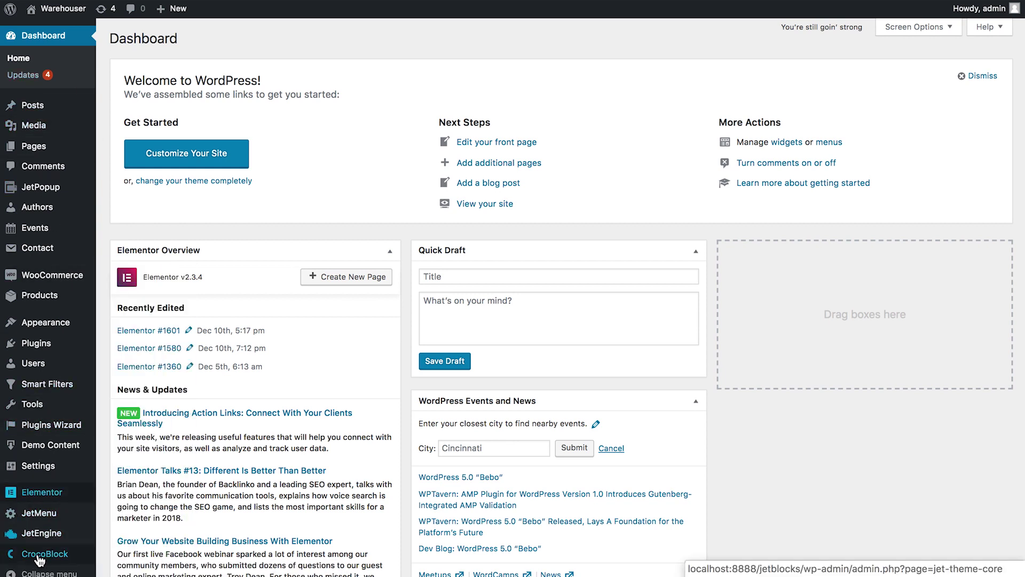
Step: Create a Single-type template named 'single post' from CrocoBlock My Library
mouse_move(38, 558)
click(126, 547)
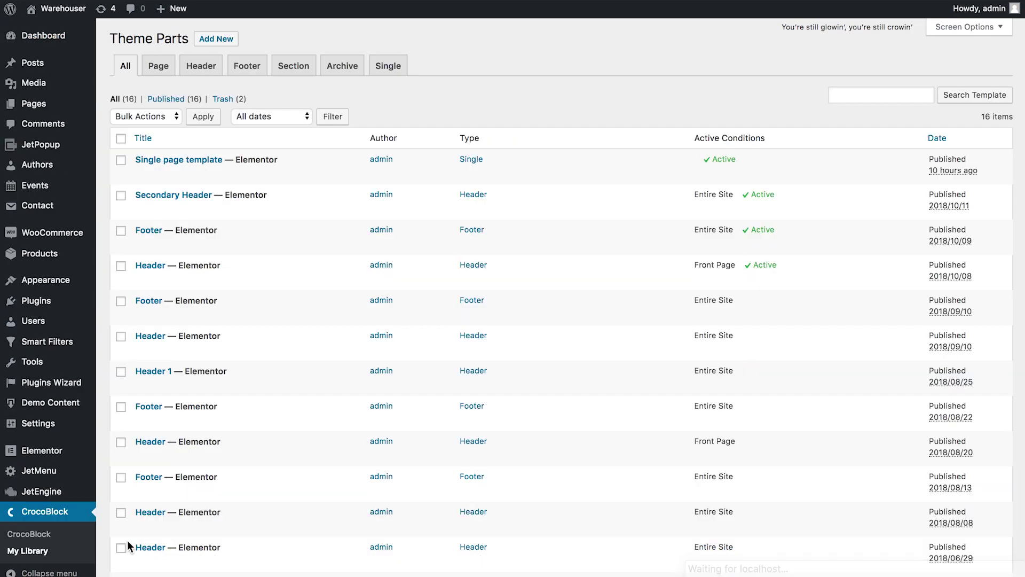
click(390, 73)
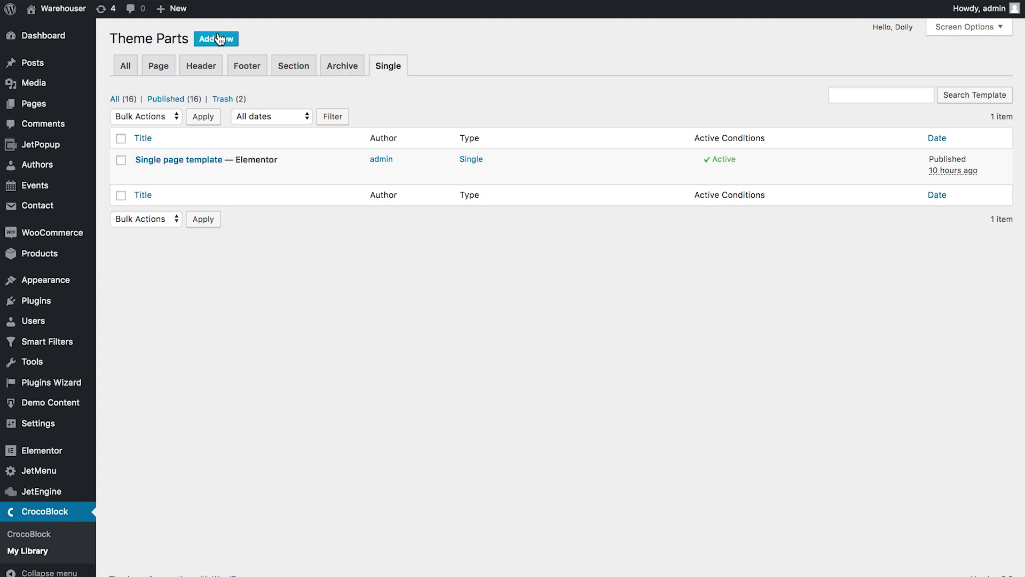
click(219, 38)
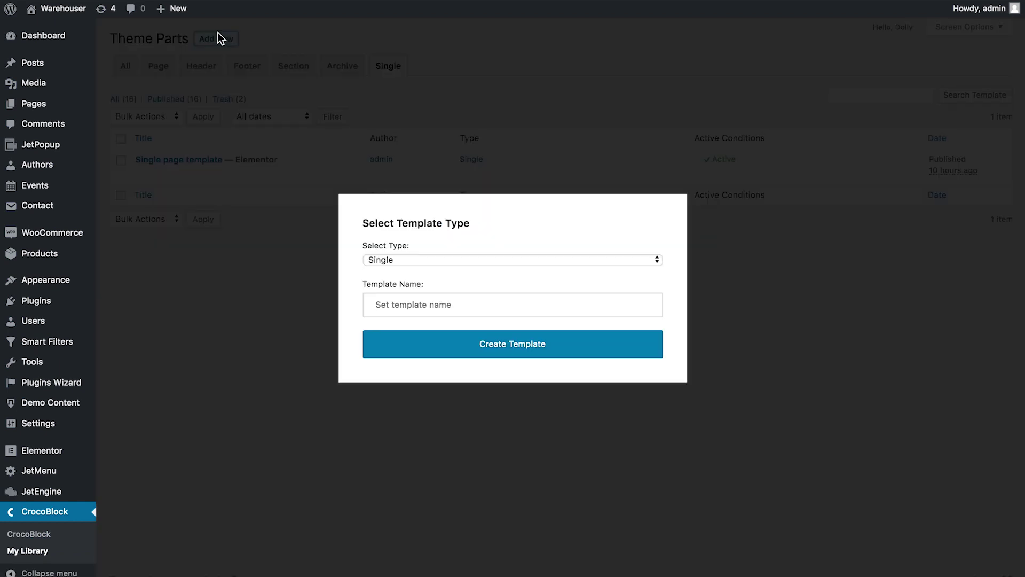
click(427, 258)
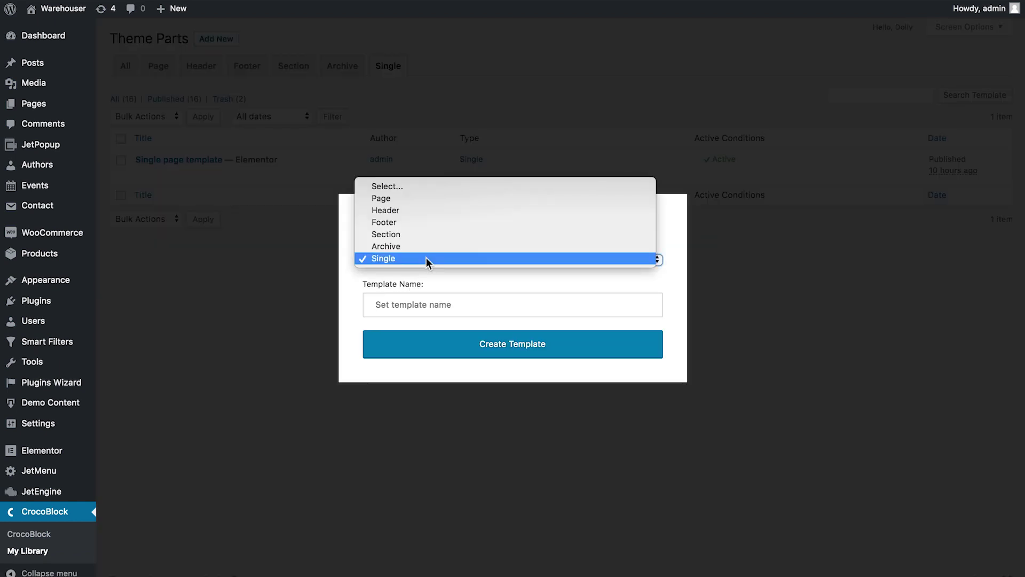
click(426, 259)
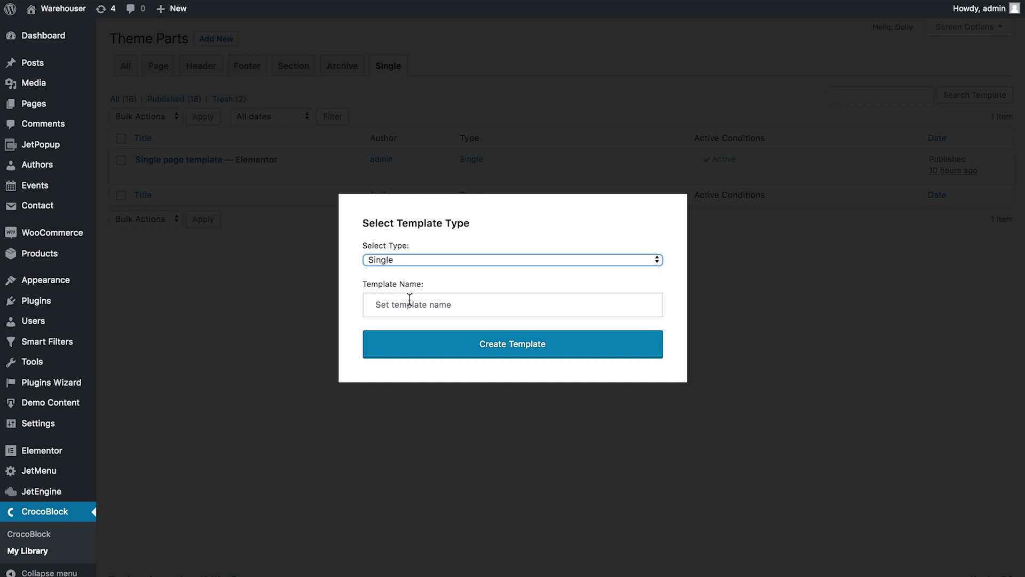
click(411, 298)
text(single post)
click(445, 357)
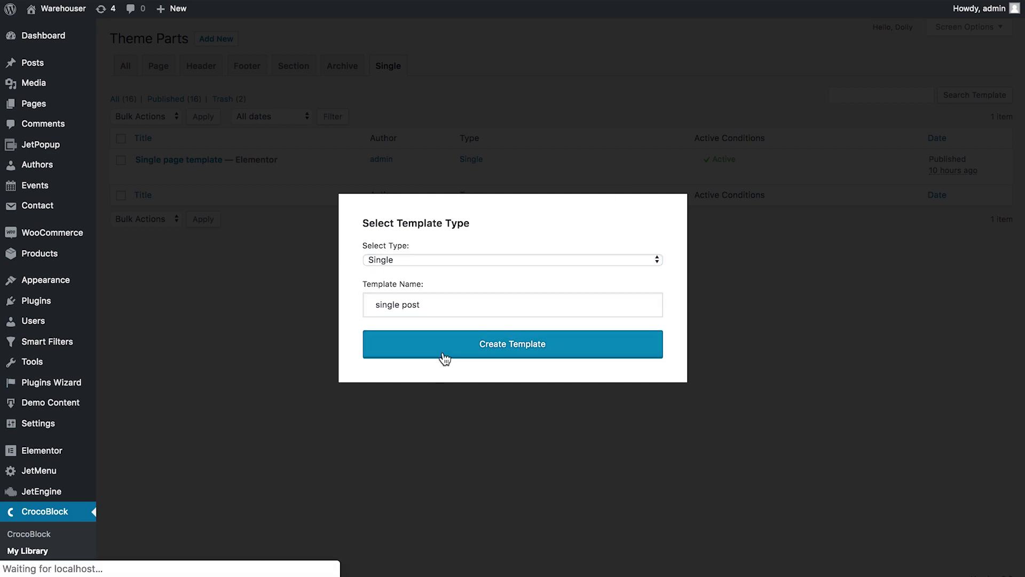
scroll(87, 327, down, 15)
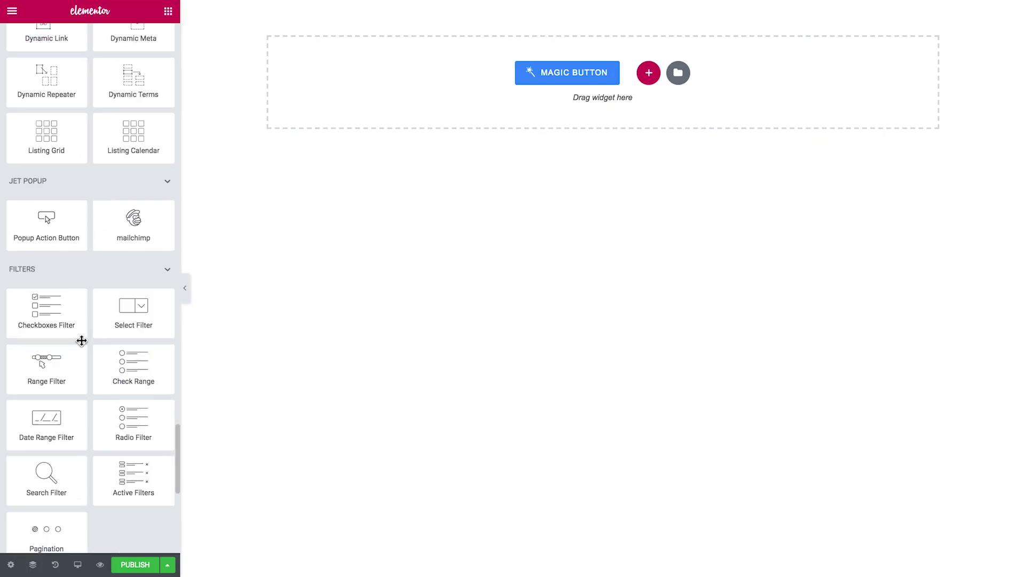
Step: Set the template's general display condition to Singular
click(11, 565)
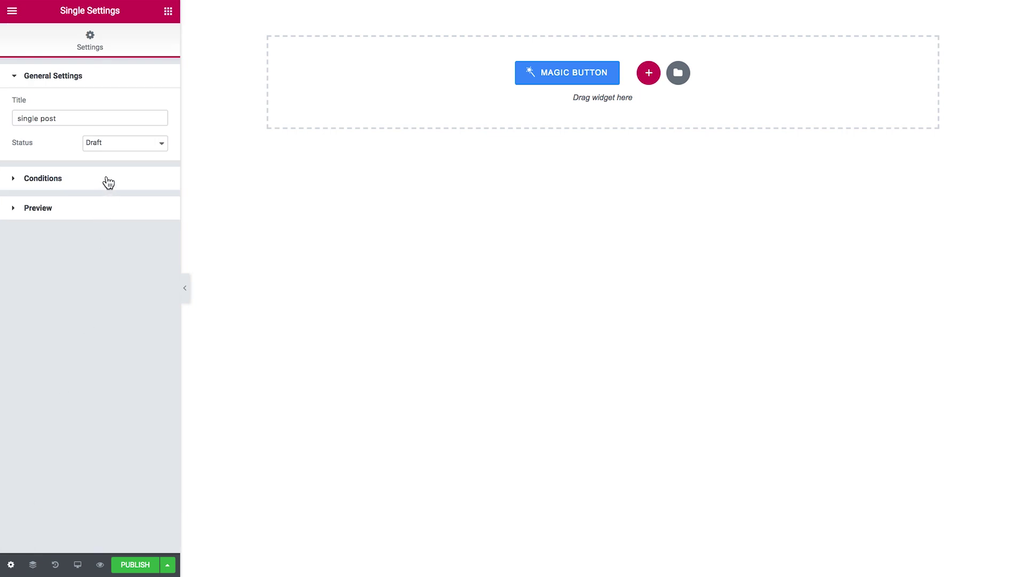
click(105, 180)
click(128, 135)
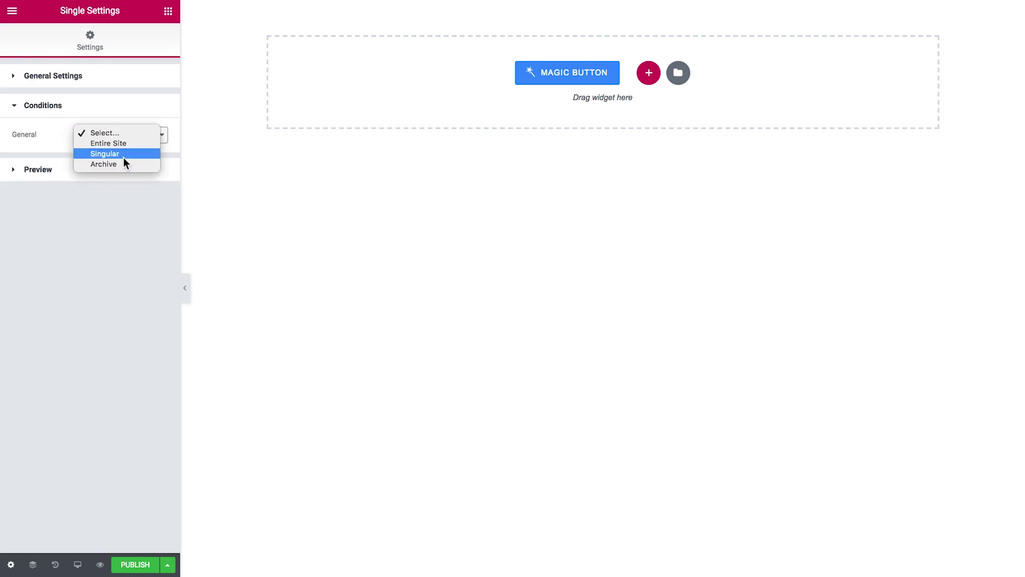
click(123, 156)
click(123, 160)
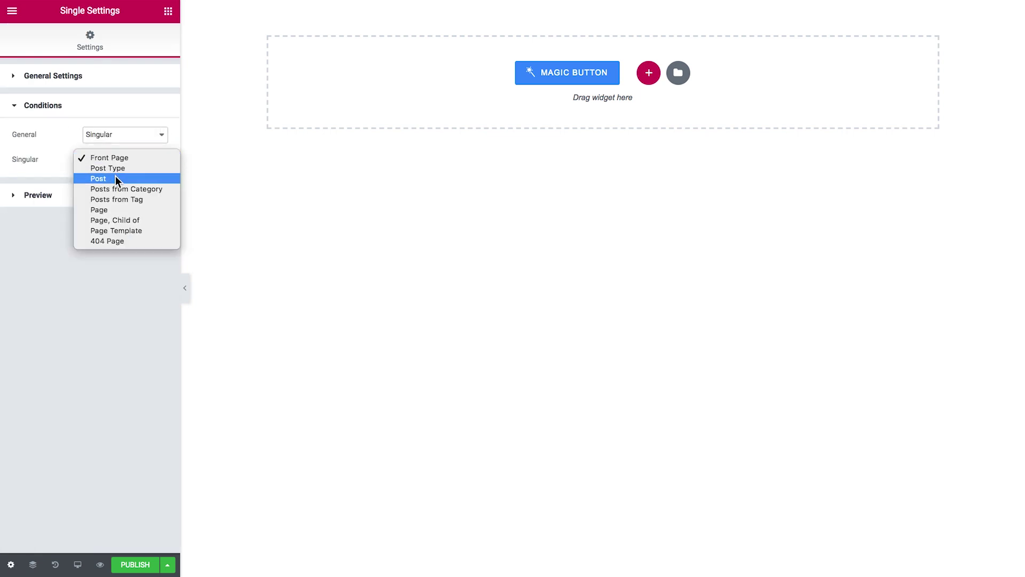
click(115, 178)
click(108, 199)
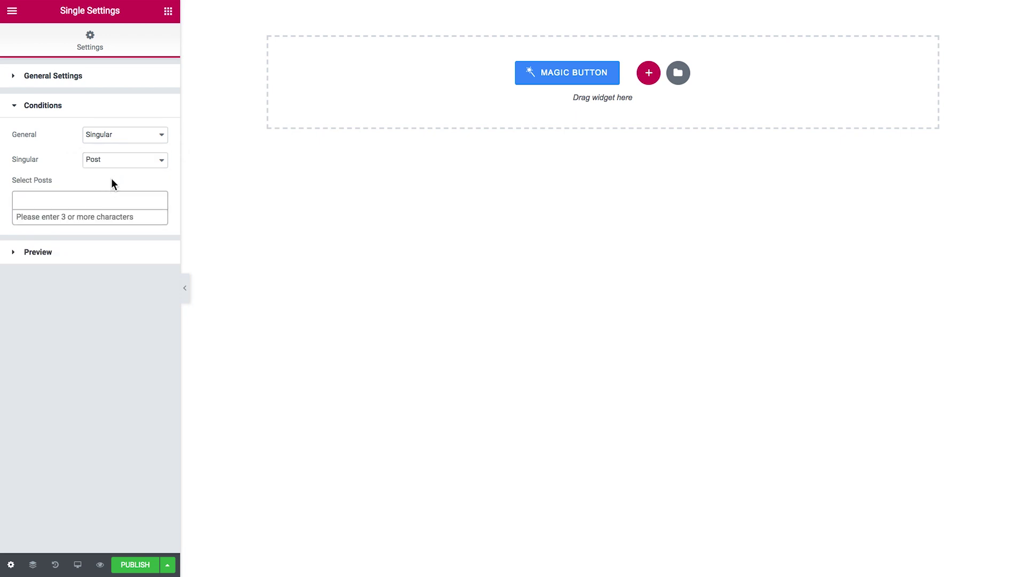
click(114, 162)
click(115, 163)
click(116, 163)
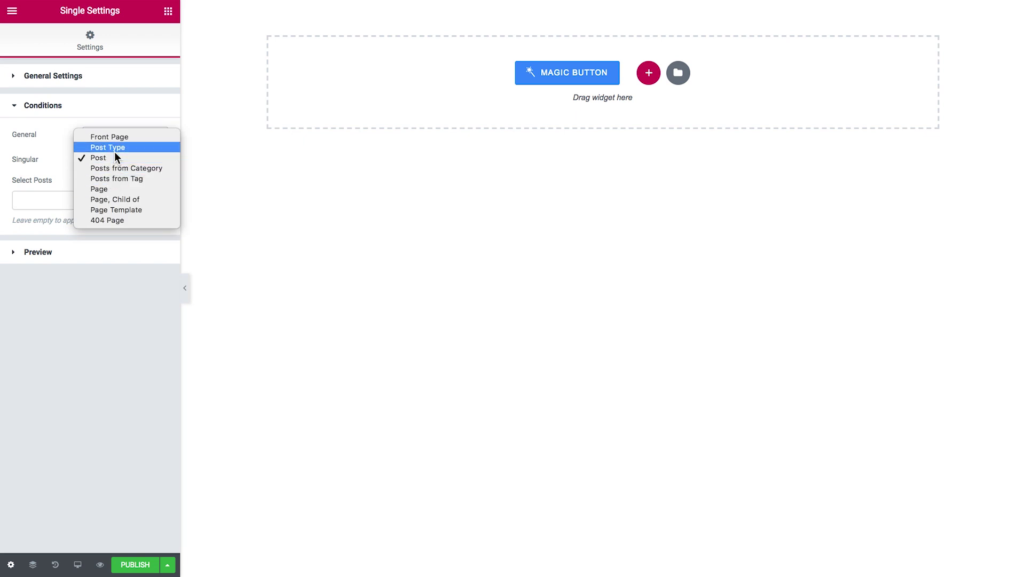
Step: Target the Authors post type only, removing Posts from the condition
click(114, 150)
click(128, 185)
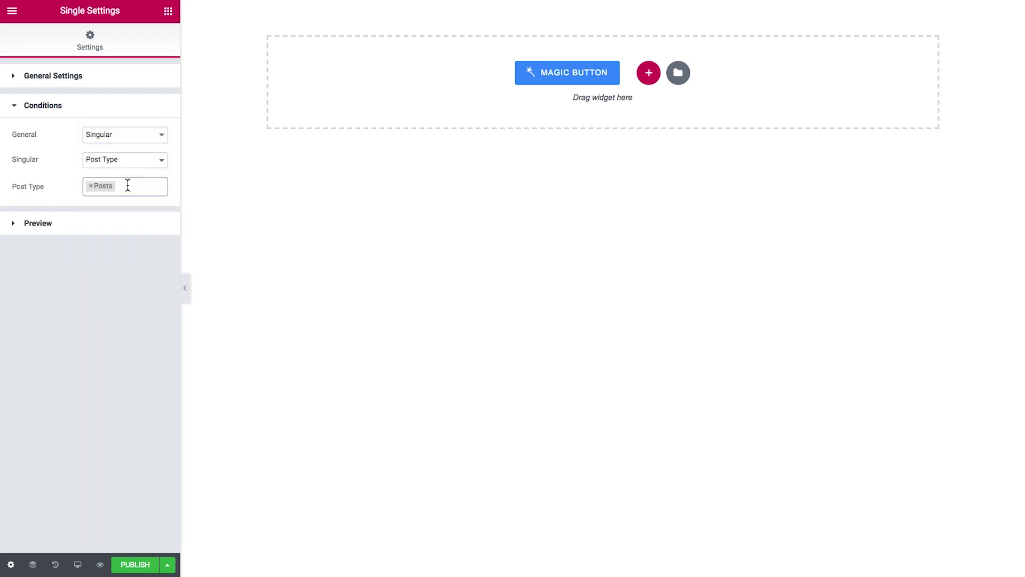
click(128, 185)
click(110, 304)
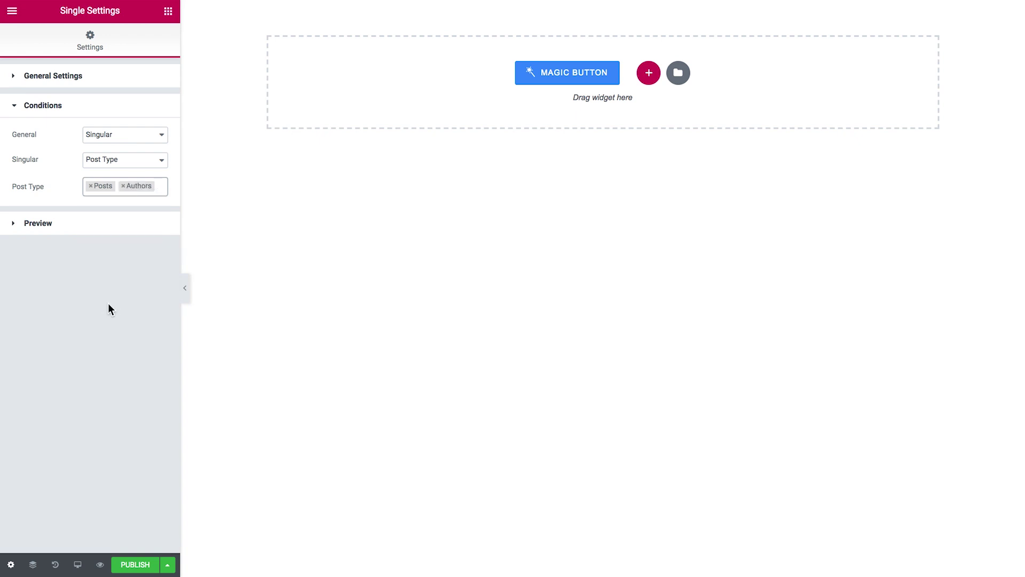
click(91, 187)
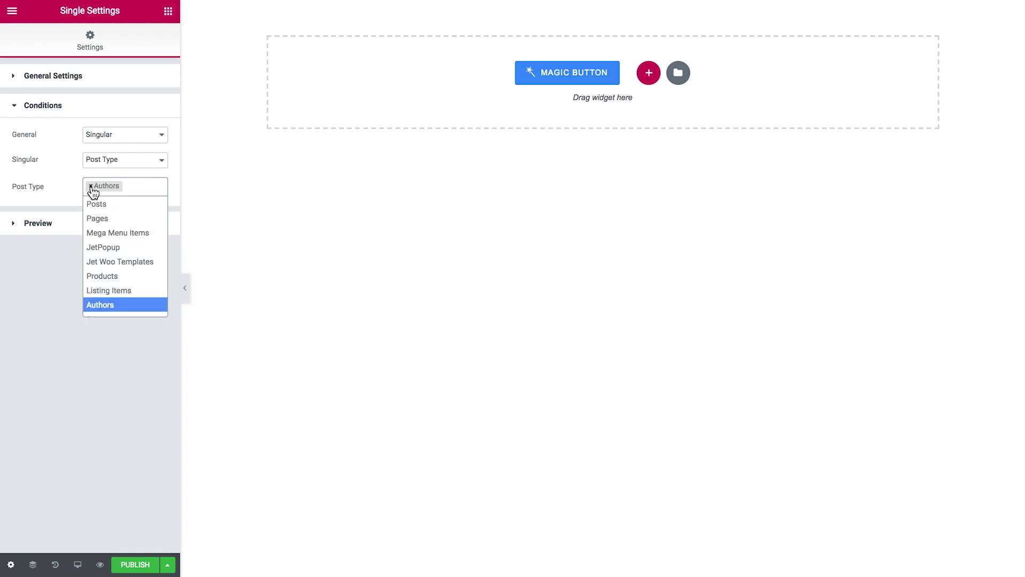
click(48, 187)
Step: Preview with a searched Authors entry, publish, and place a Dynamic Field for the name
click(70, 231)
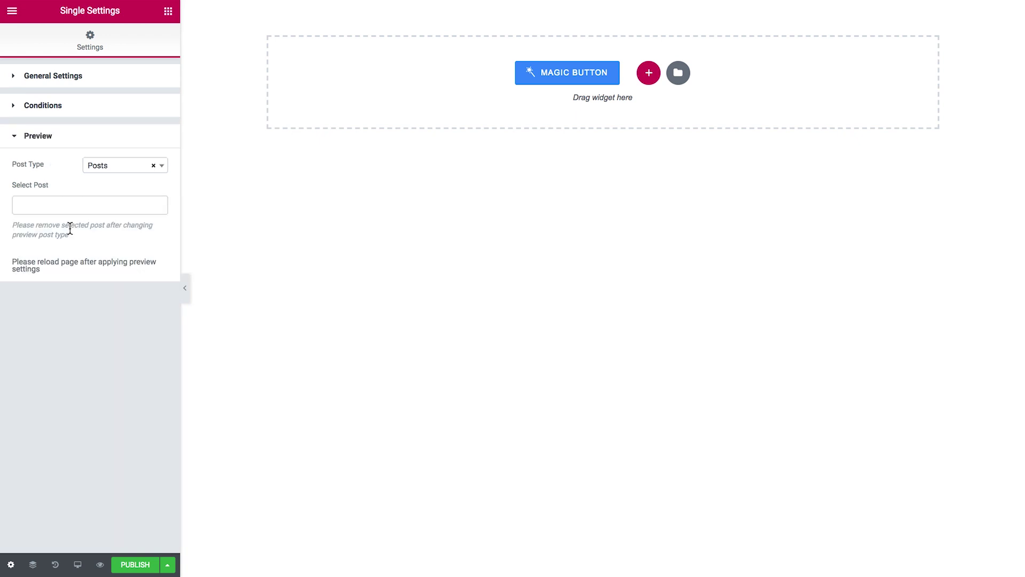
click(151, 171)
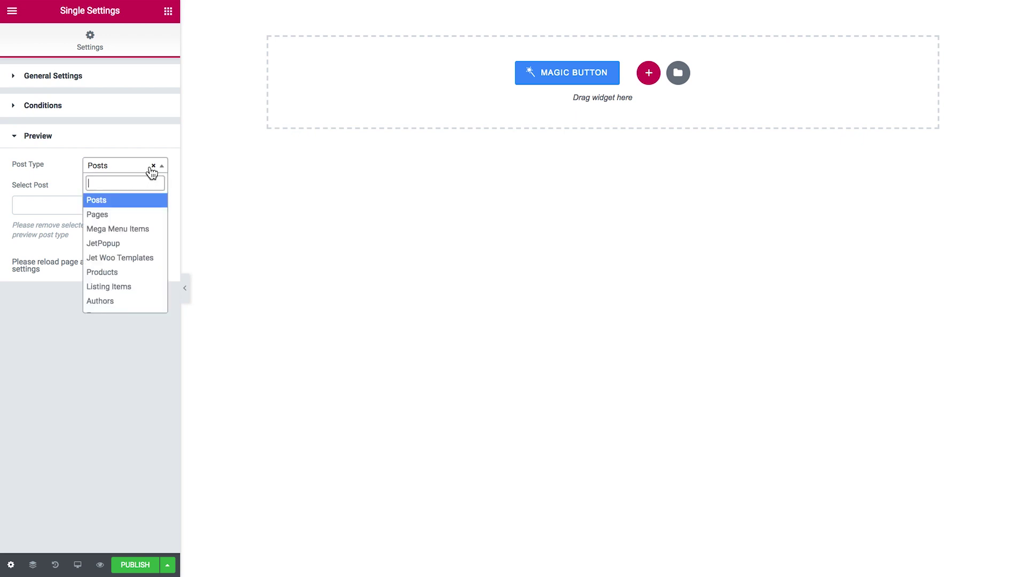
click(134, 300)
click(81, 206)
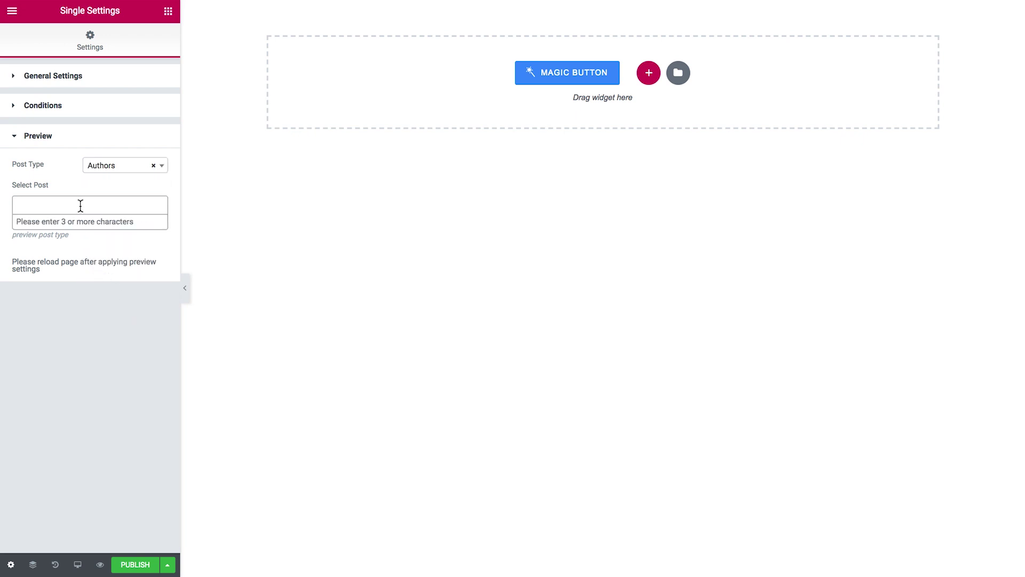
text(rach)
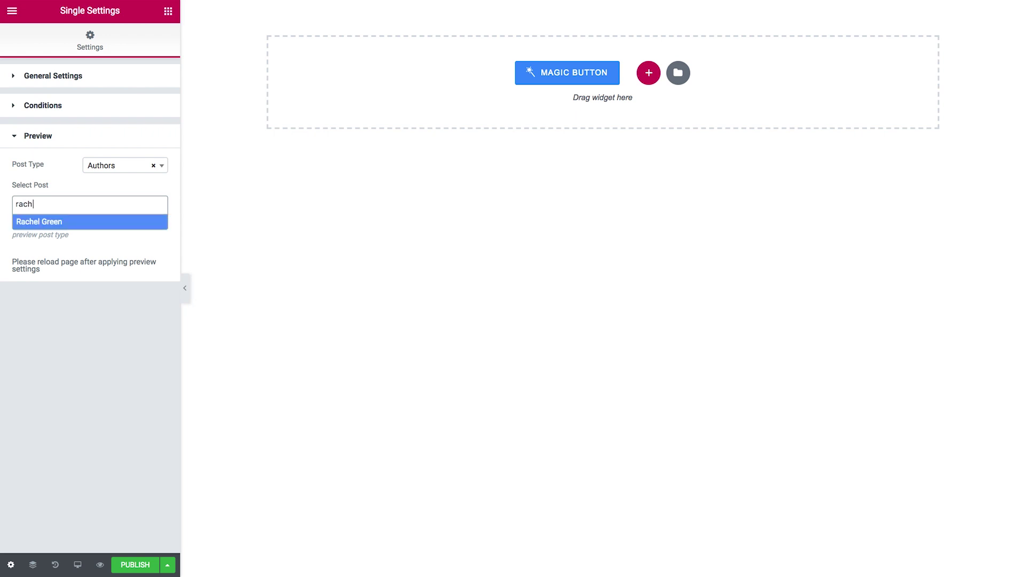
click(80, 221)
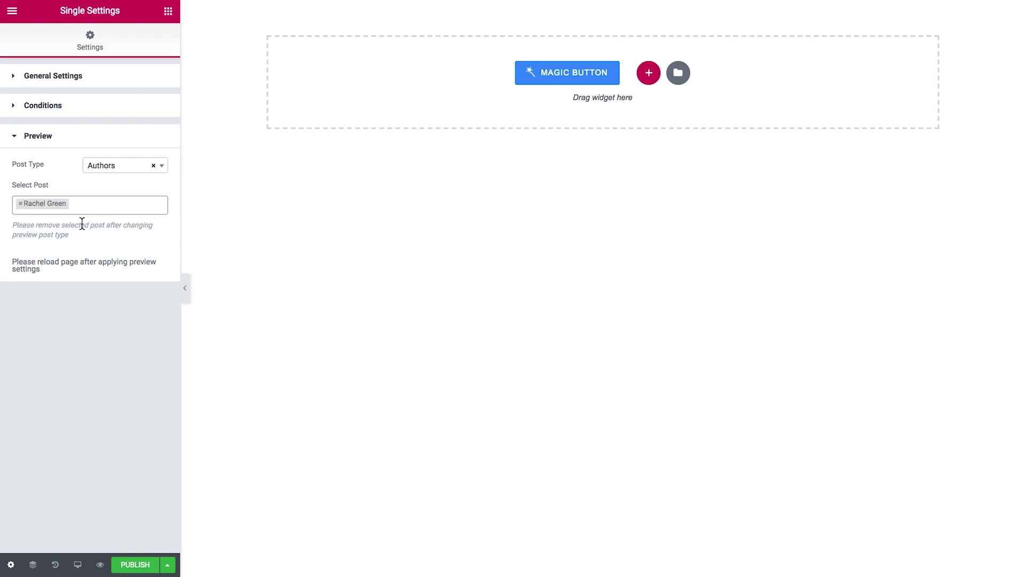
click(136, 563)
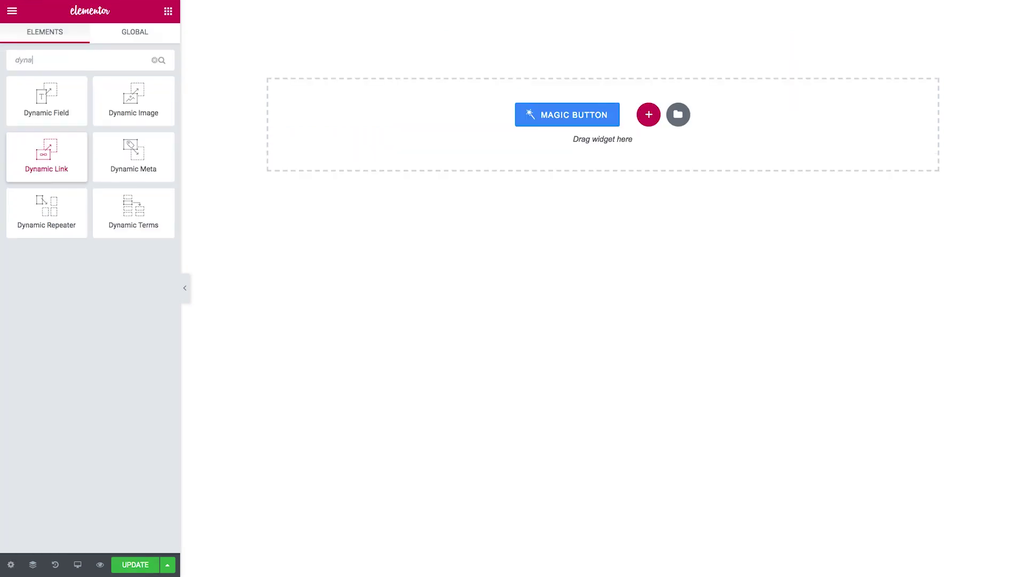
drag(46, 104, 337, 96)
Step: Add a Dynamic Image showing the author's Photo at Kava Thumb M (400x400)
click(169, 11)
text(dynamic)
drag(133, 99, 314, 121)
click(149, 105)
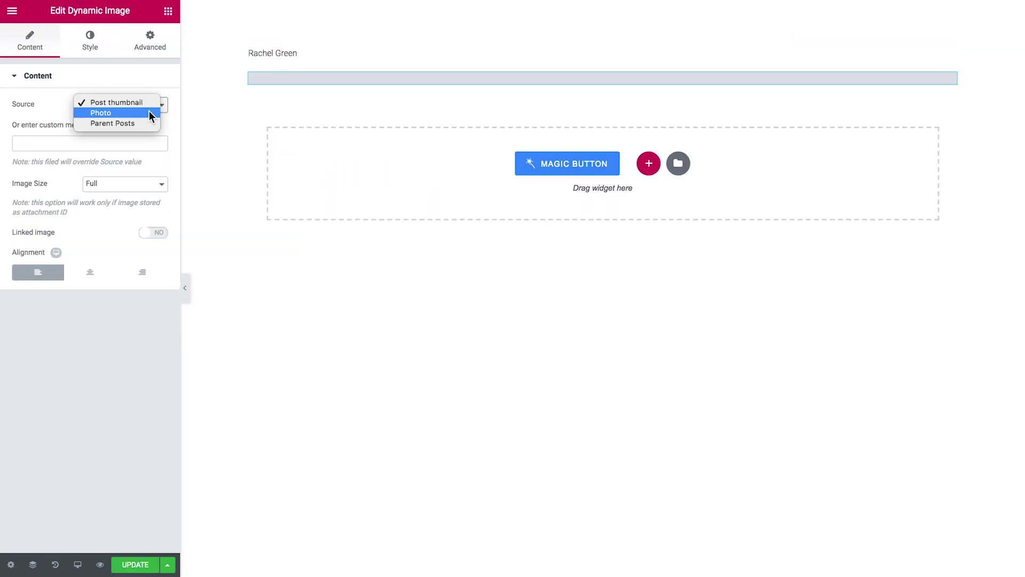
click(151, 112)
click(131, 183)
click(127, 265)
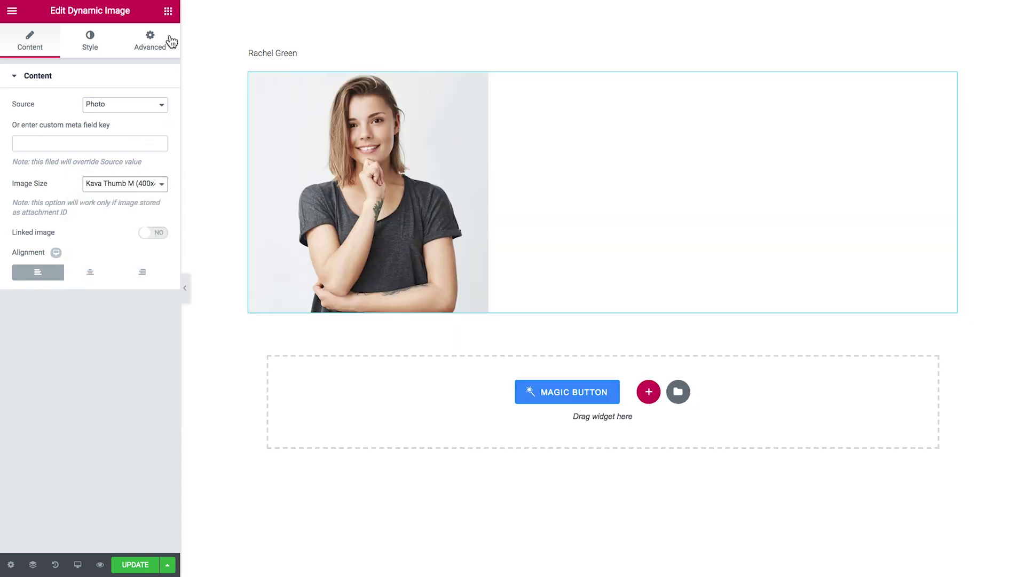
Step: Add a Listing Grid below the photo using Listing for Authors
click(168, 11)
text(list)
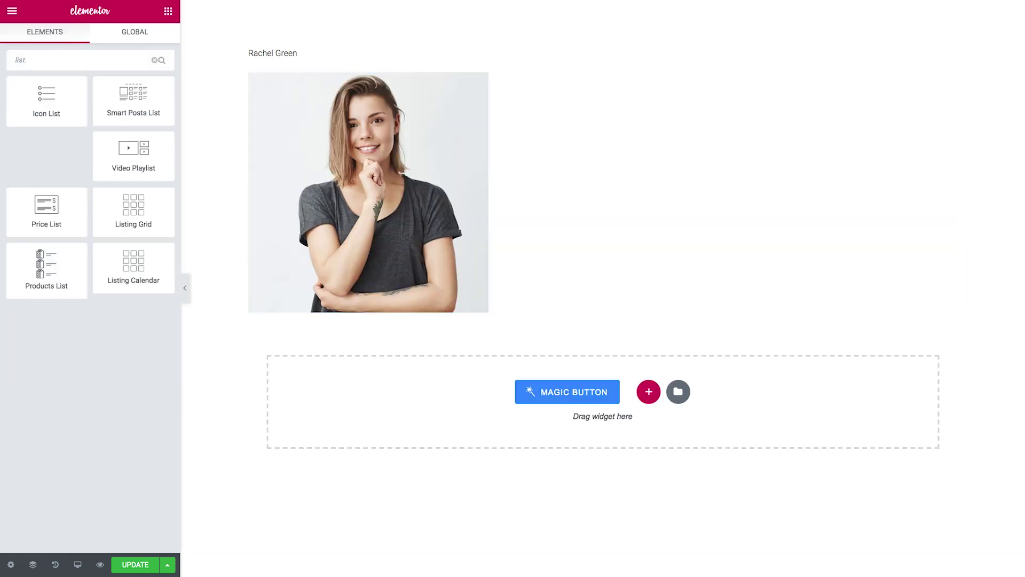
drag(154, 220, 344, 362)
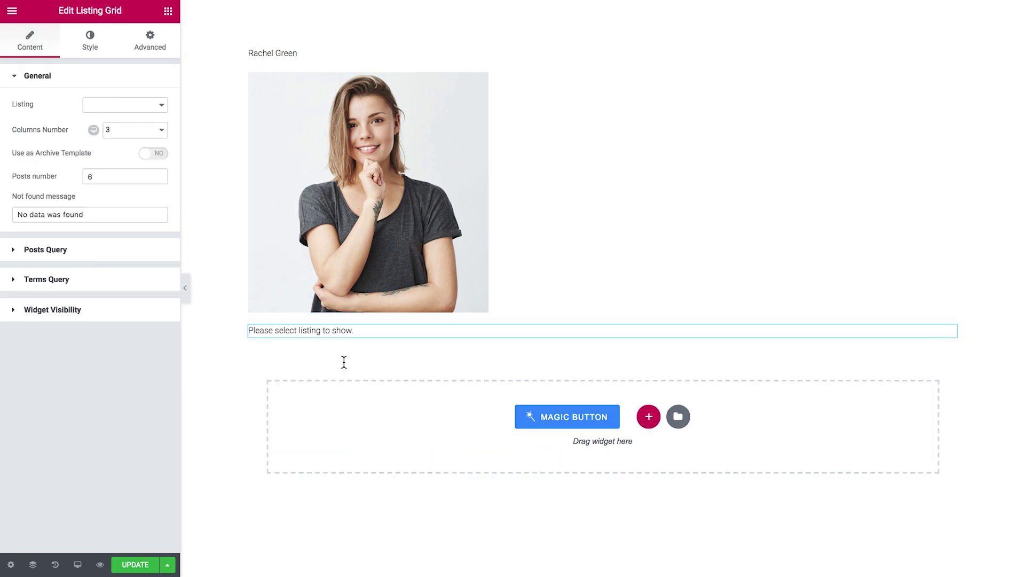
click(135, 108)
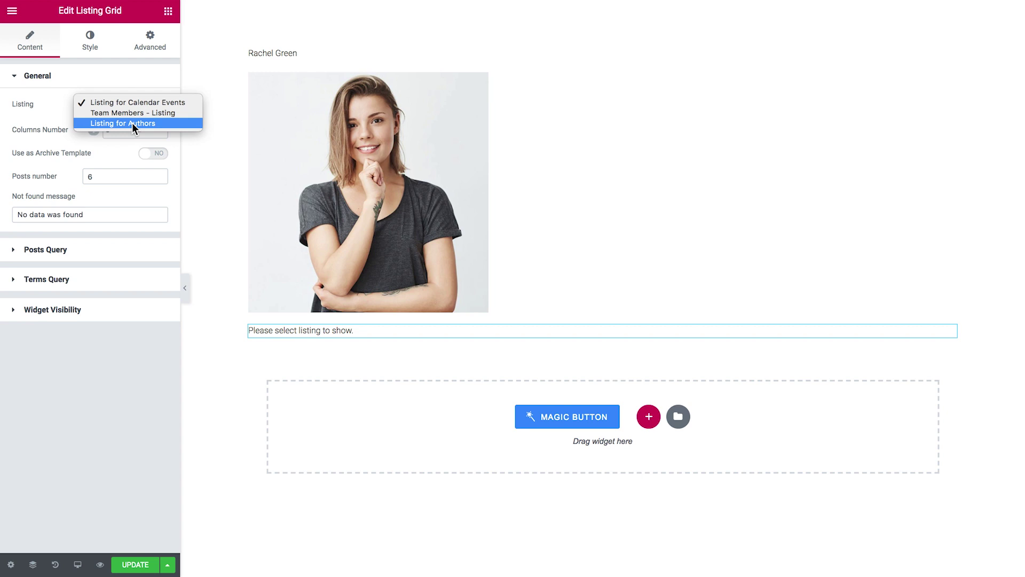
click(132, 123)
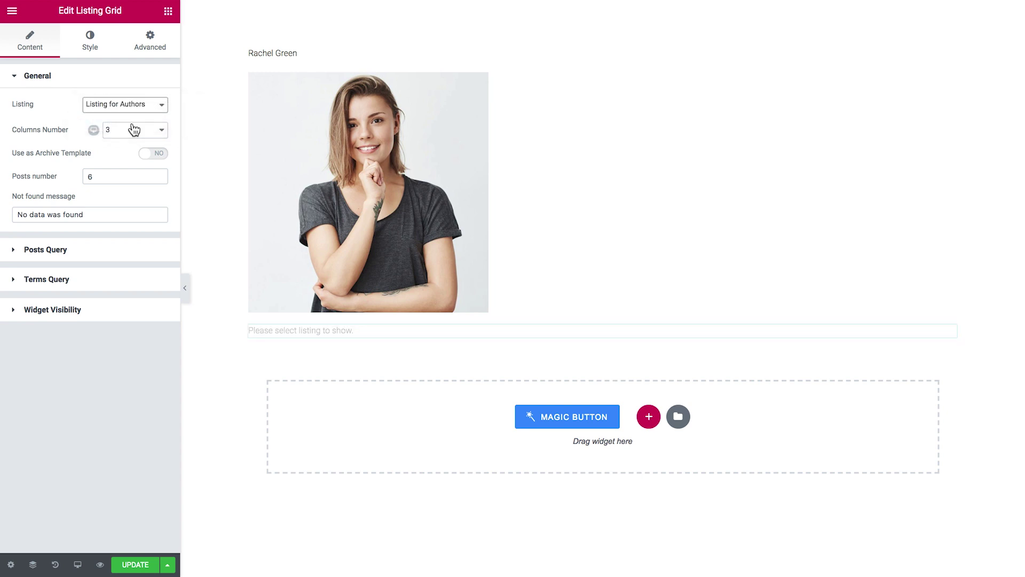